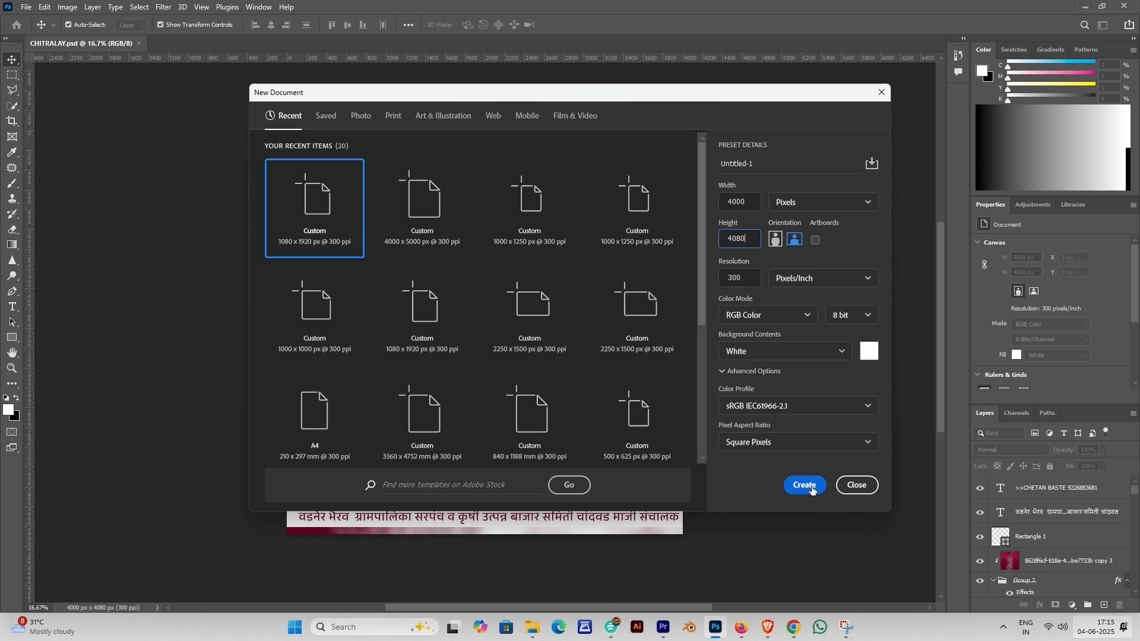
Create a 4000 × 4080 px document at 300 ppi and copy the red crowd background layer from CHITRALAY.psd into it, filling the canvas
click(807, 486)
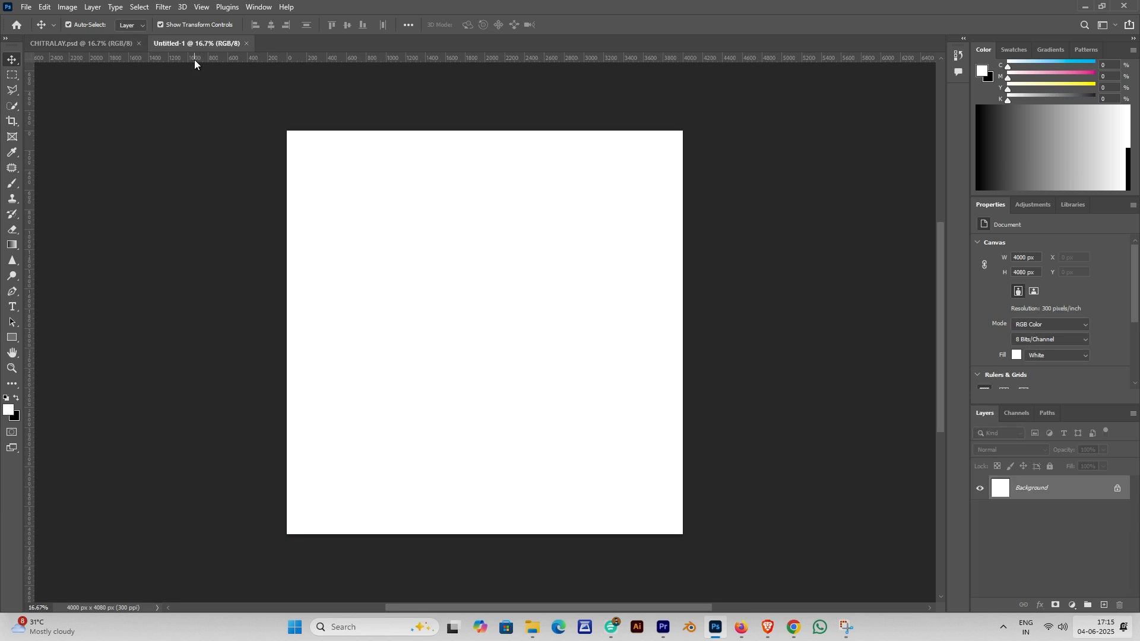
click(89, 46)
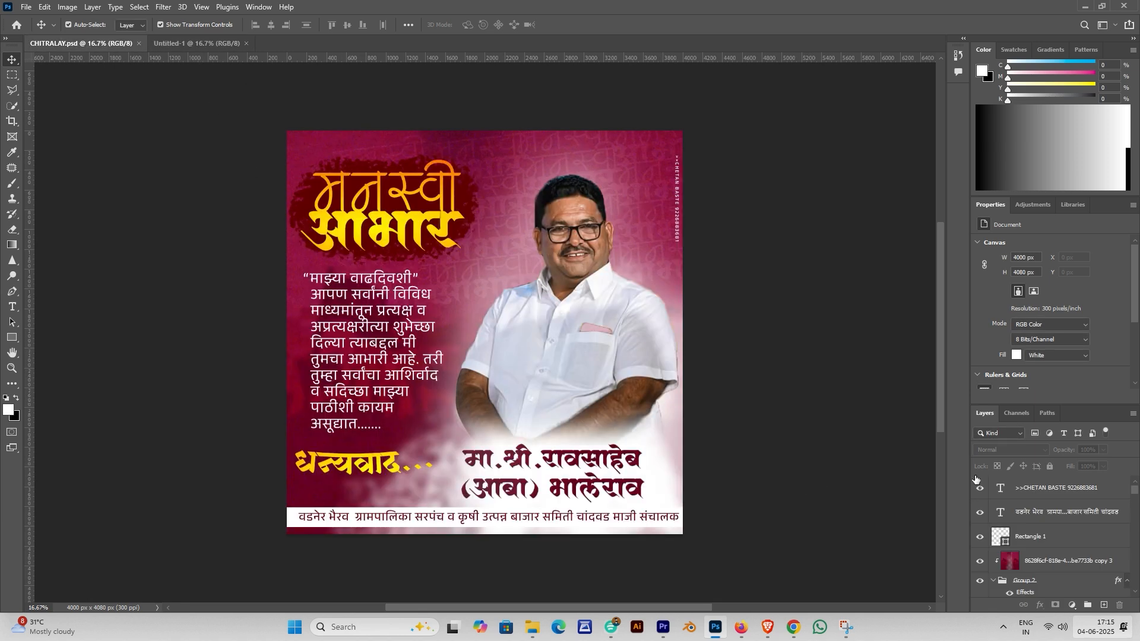
scroll(1023, 539, down, 5)
scroll(1023, 546, down, 8)
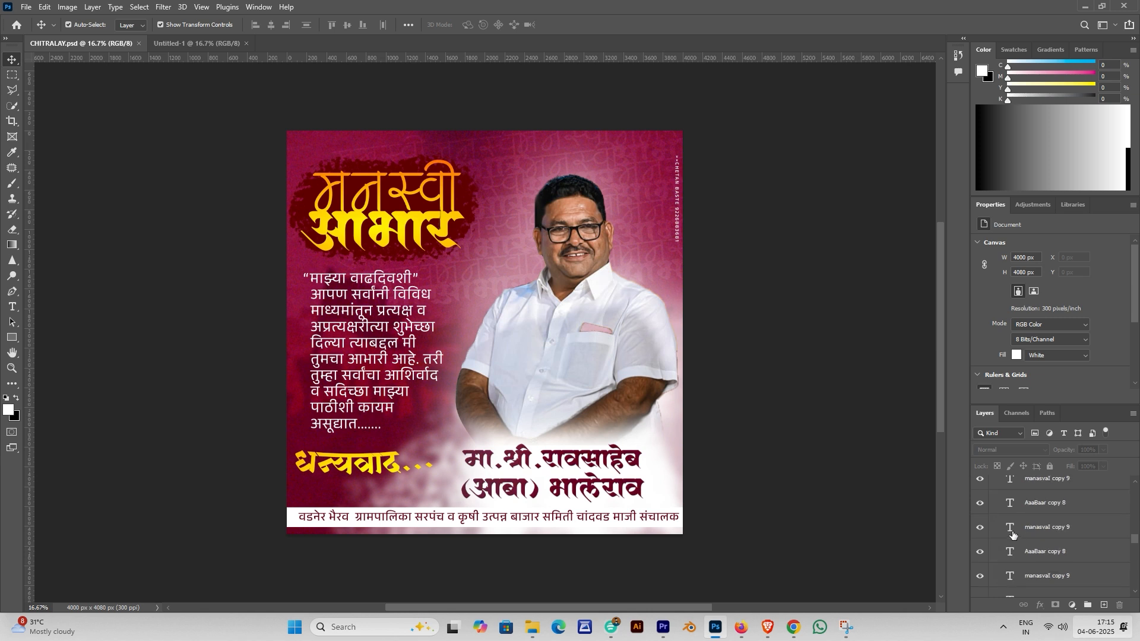
drag(1020, 538, 476, 326)
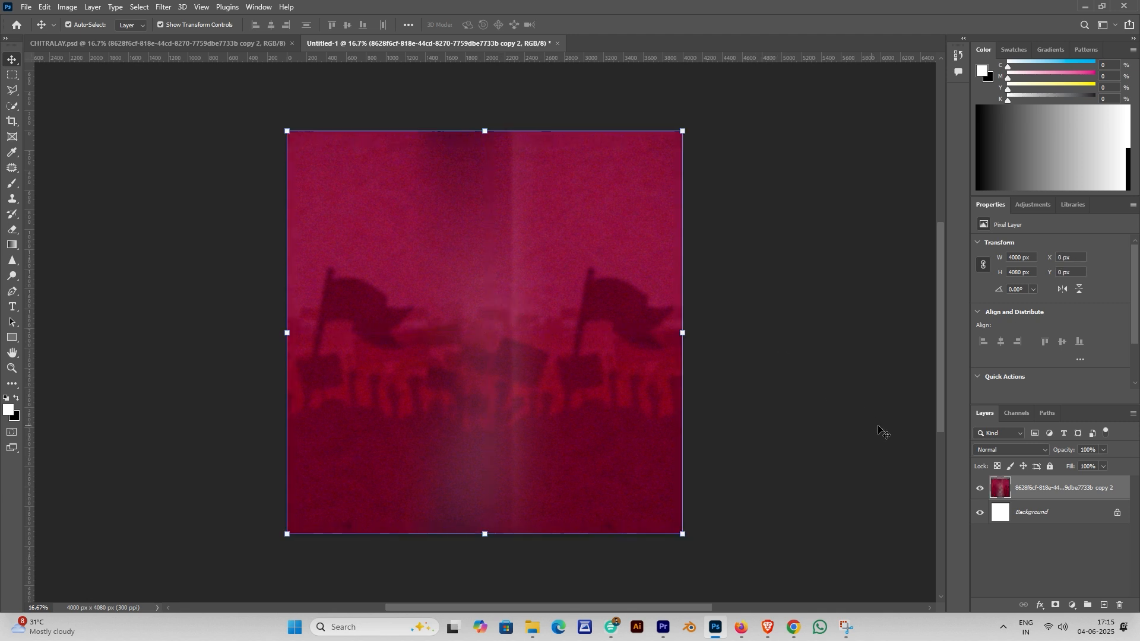
Copy the मनस्वी आभार title with its gradient and dark brush backdrop from CHITRALAY.psd to the upper left of the new canvas
click(193, 43)
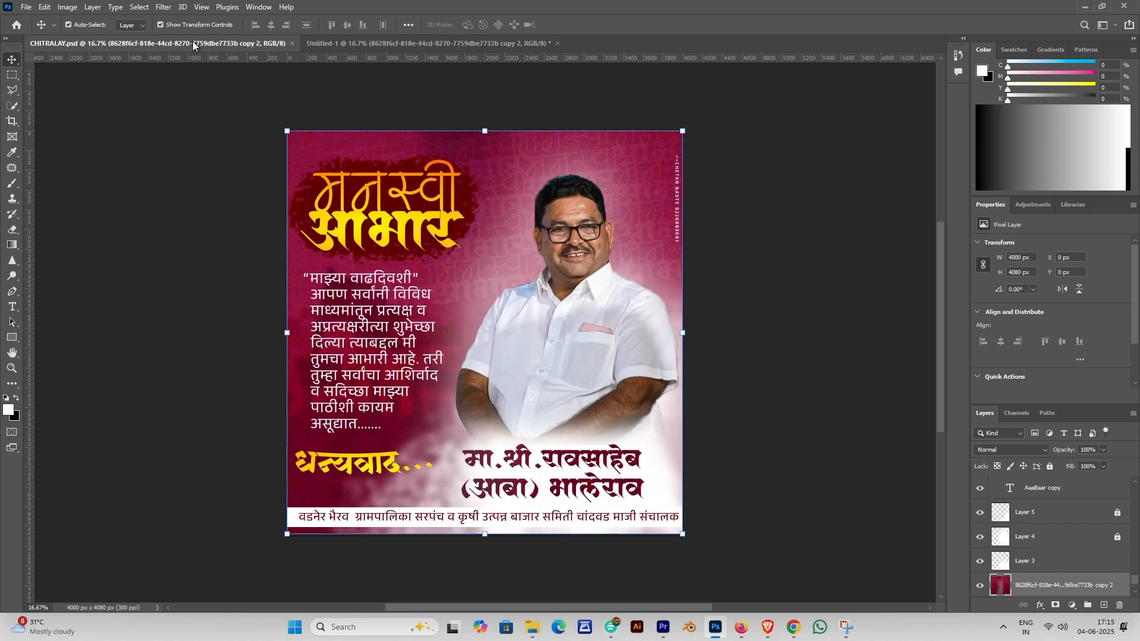
drag(425, 208, 397, 212)
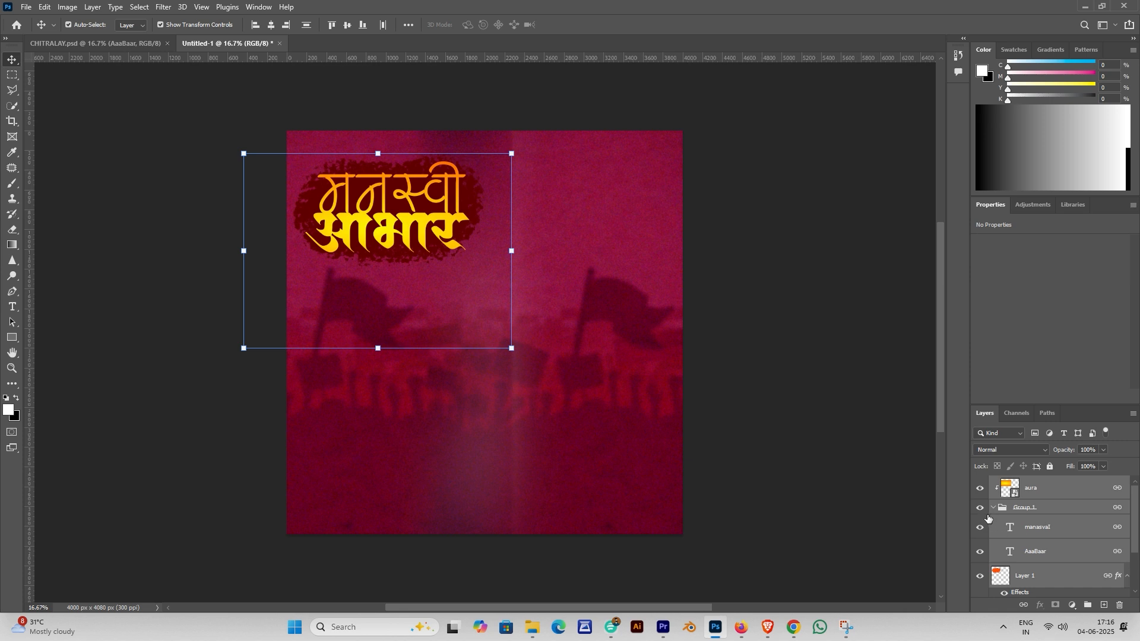
Toggle the visibility of the aura gradient, Group 1 and the two title text layers to examine how the title is built
click(980, 488)
click(980, 509)
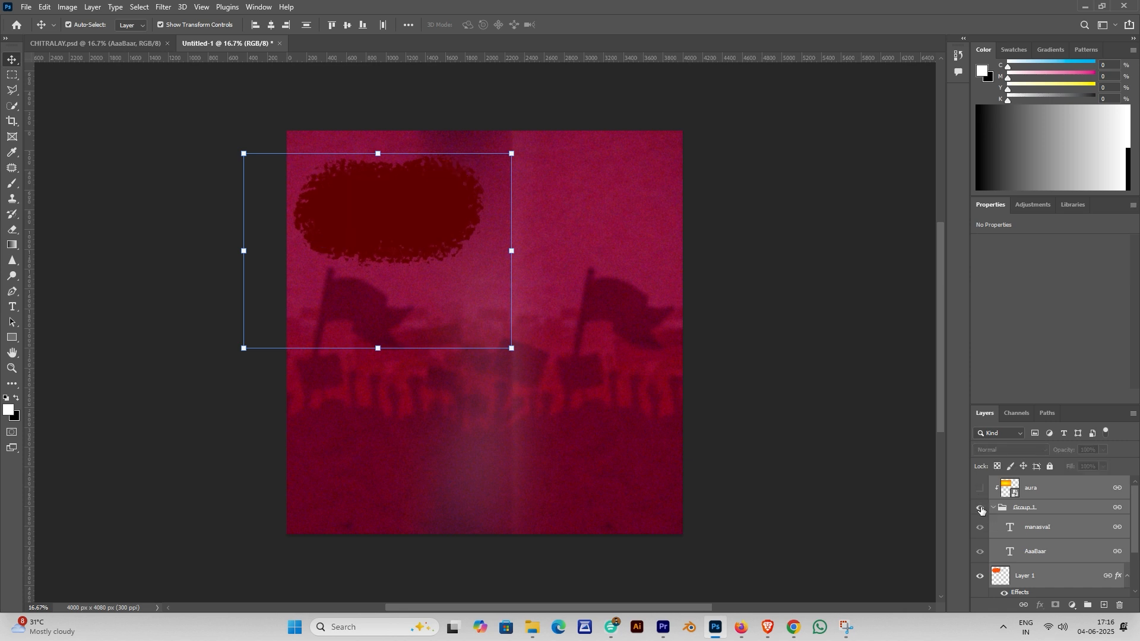
click(980, 509)
click(981, 527)
click(981, 528)
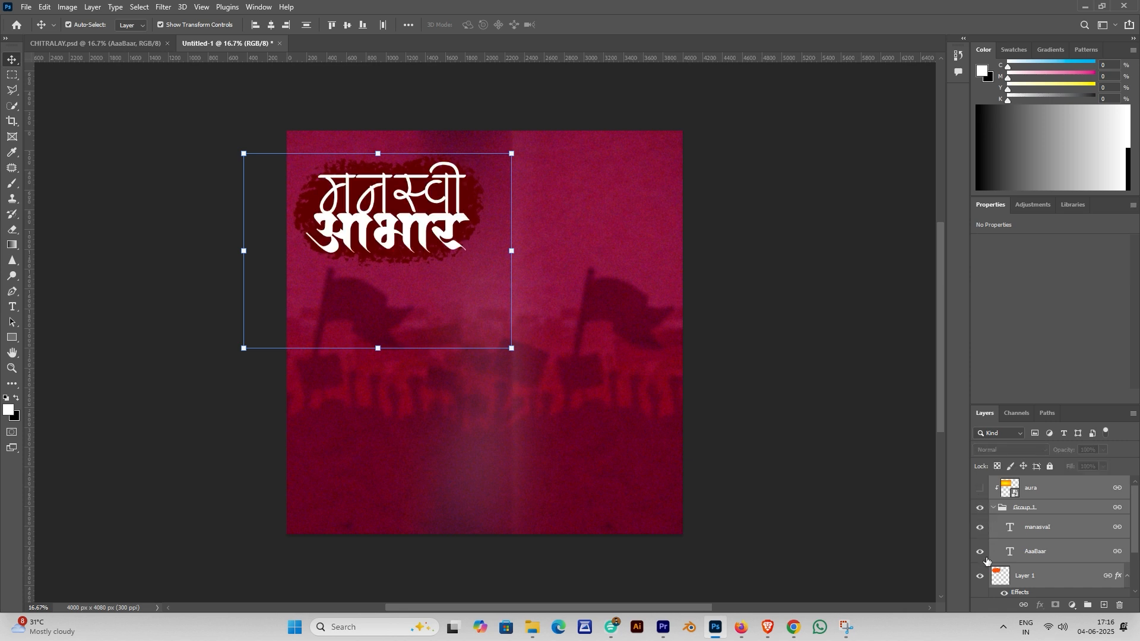
click(981, 551)
click(981, 528)
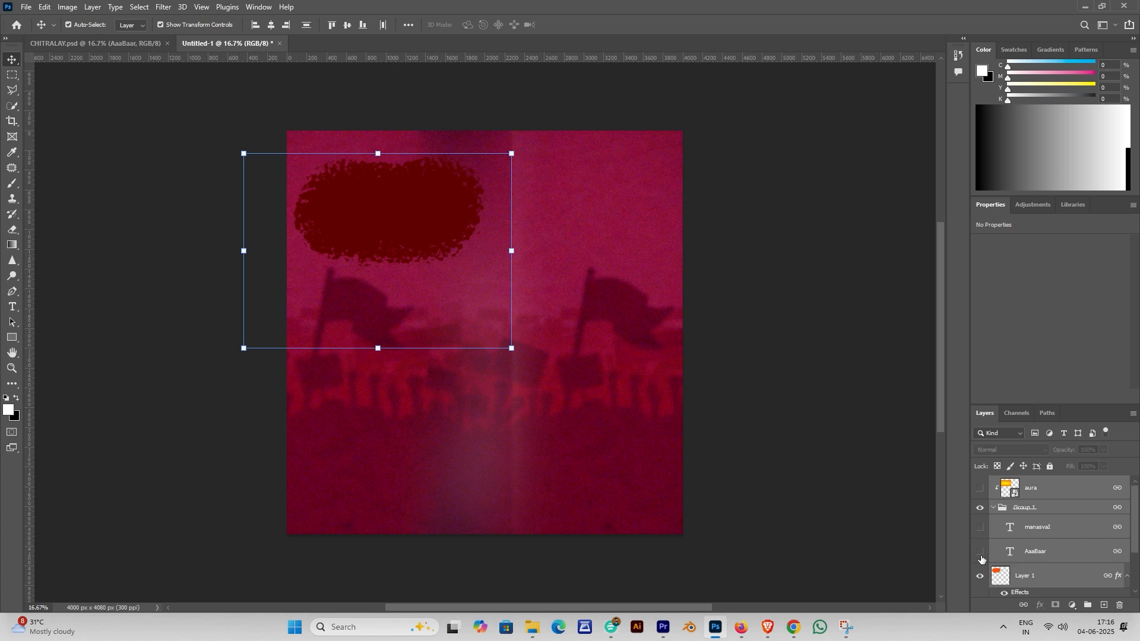
click(980, 552)
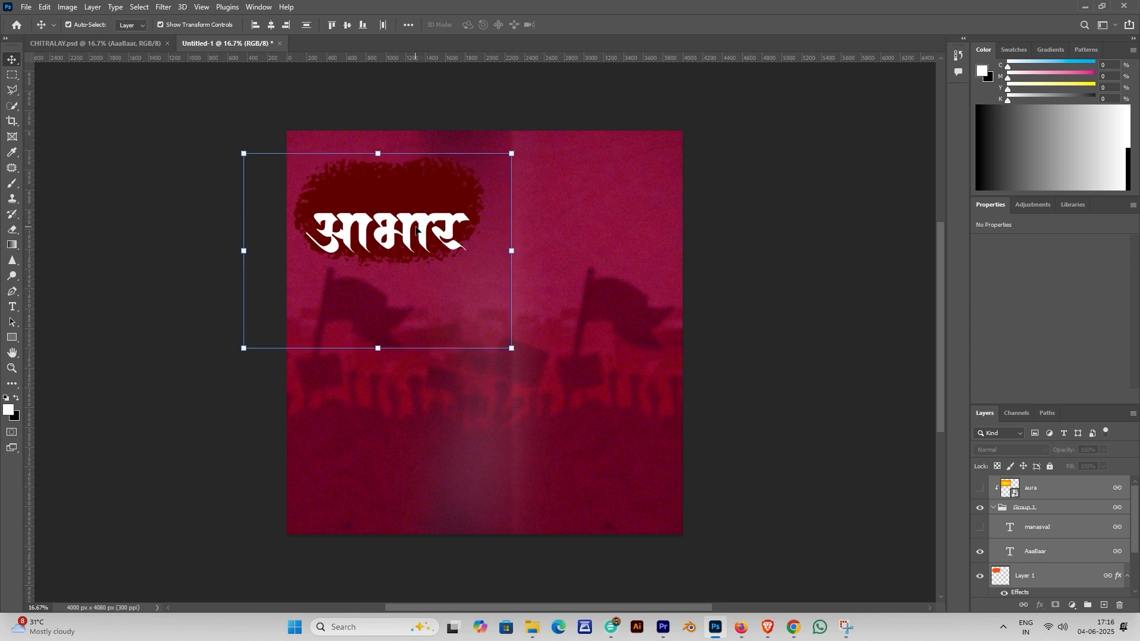
click(979, 528)
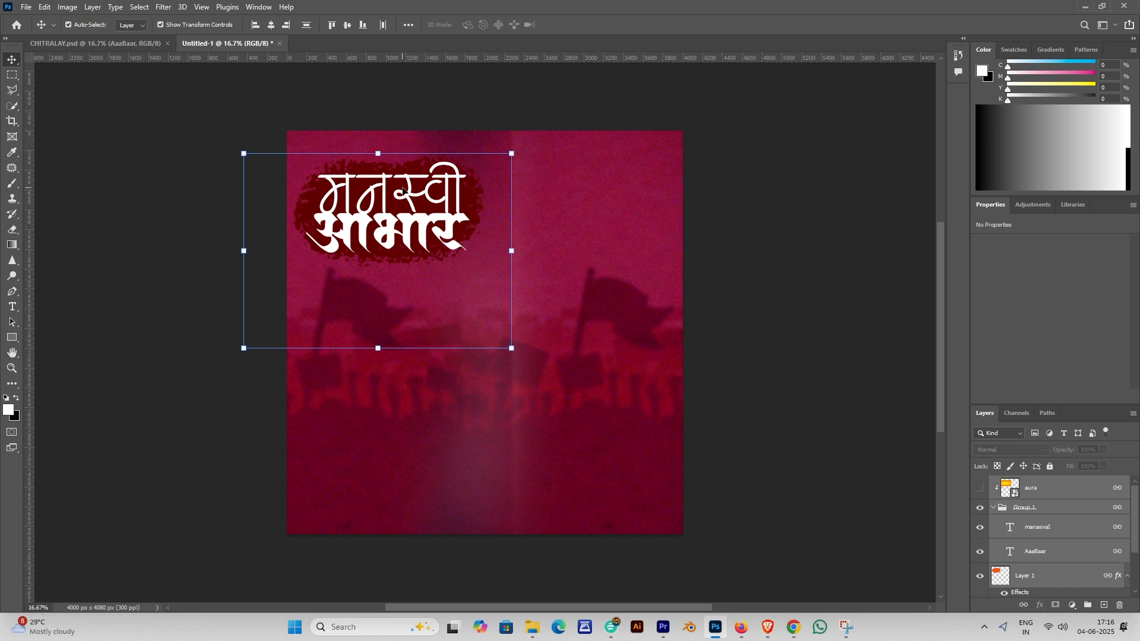
Inspect the font settings of the मनस्वी title text and show the aura gradient layer again
key(t)
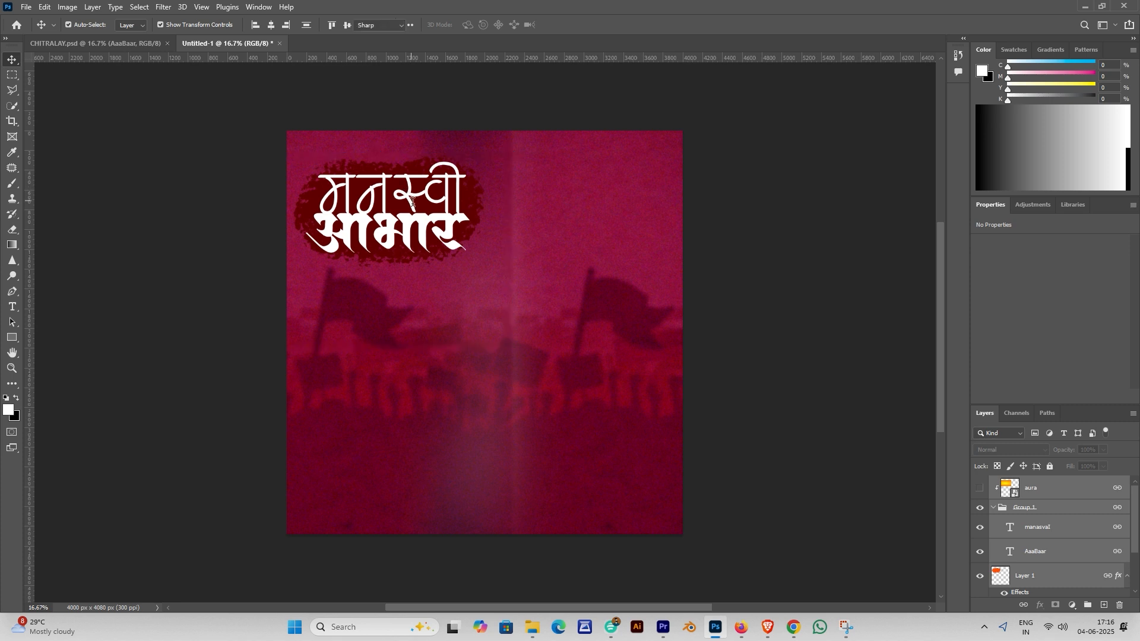
click(405, 193)
double_click(403, 194)
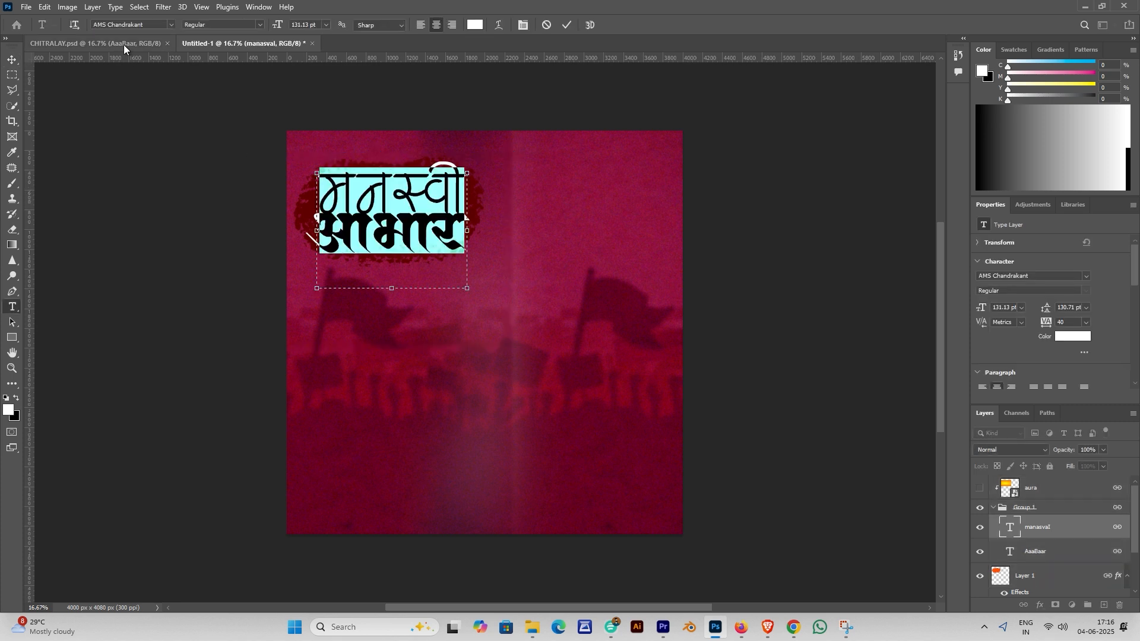
click(352, 109)
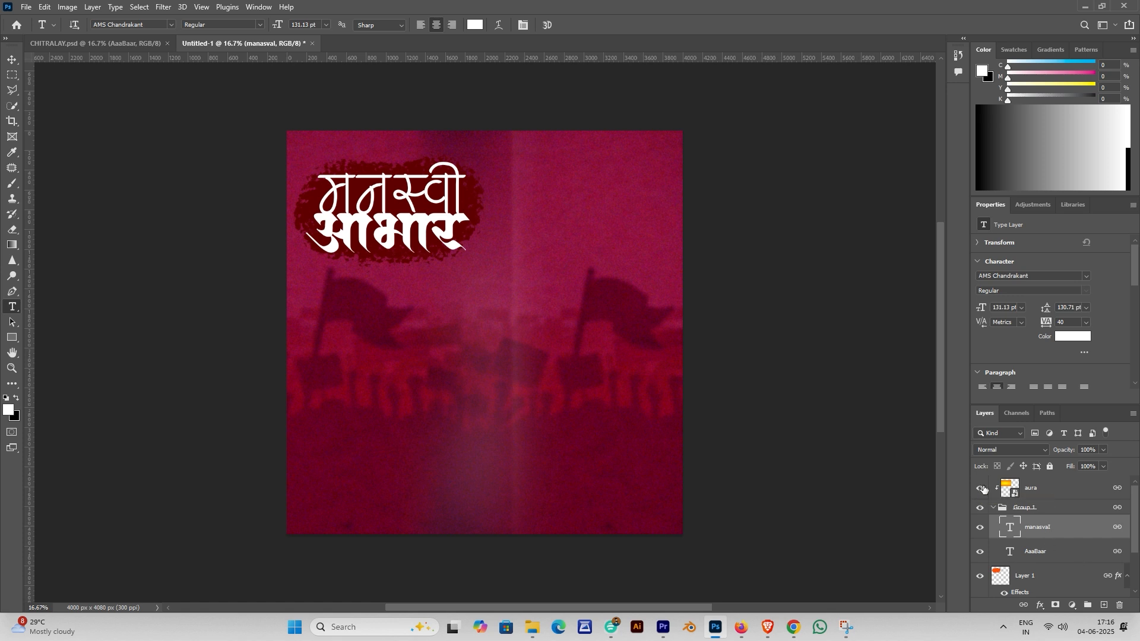
click(981, 488)
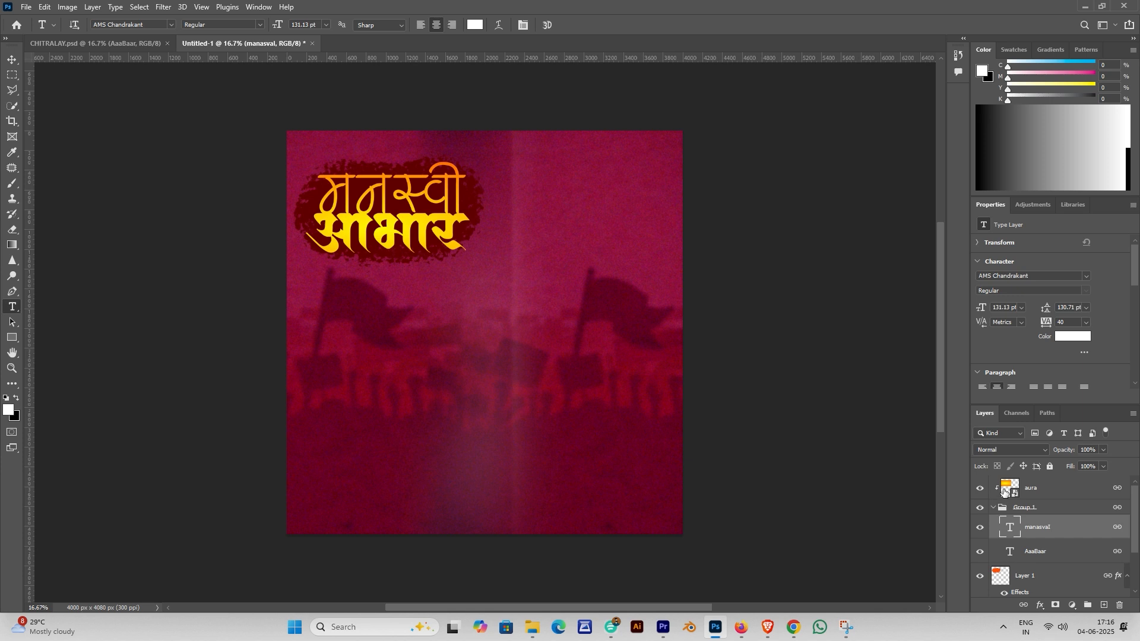
Undo the clipping of the मनस्वी text layer, then release the aura gradient's clipping mask and clip it to Group 1 again
key(ctrl+alt+g)
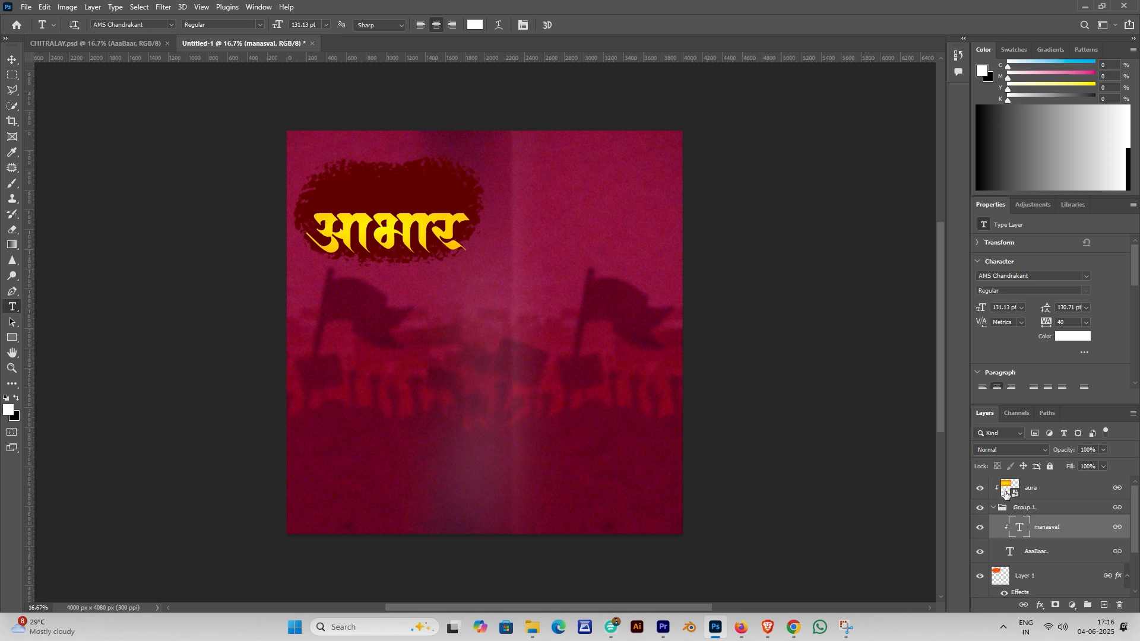
key(ctrl+z)
key(ctrl+z)
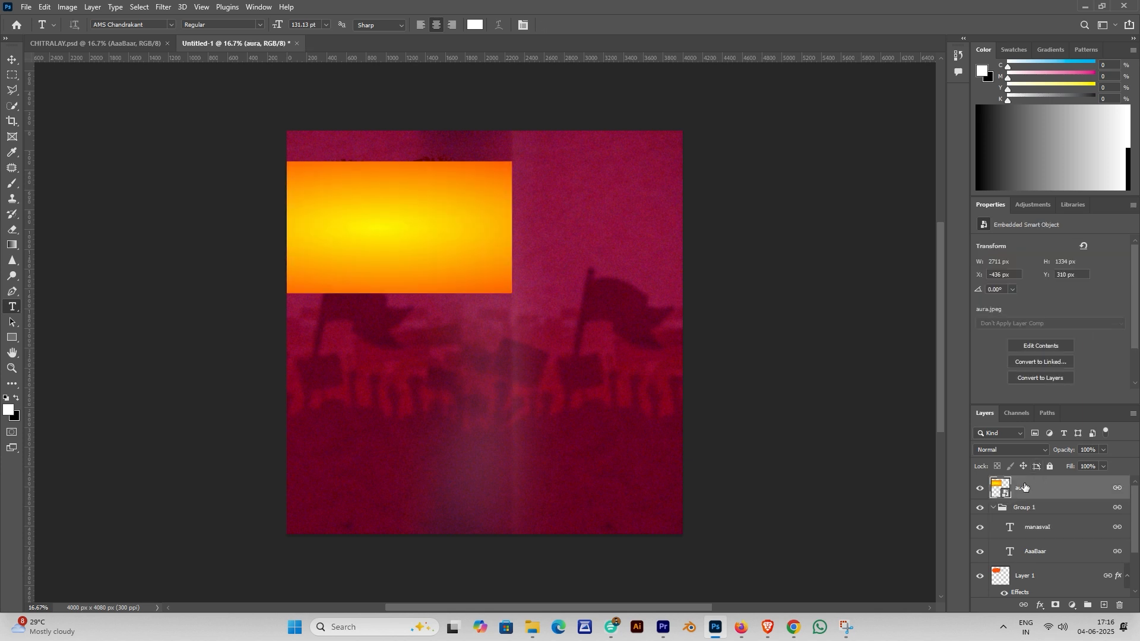
key(ctrl+alt+g)
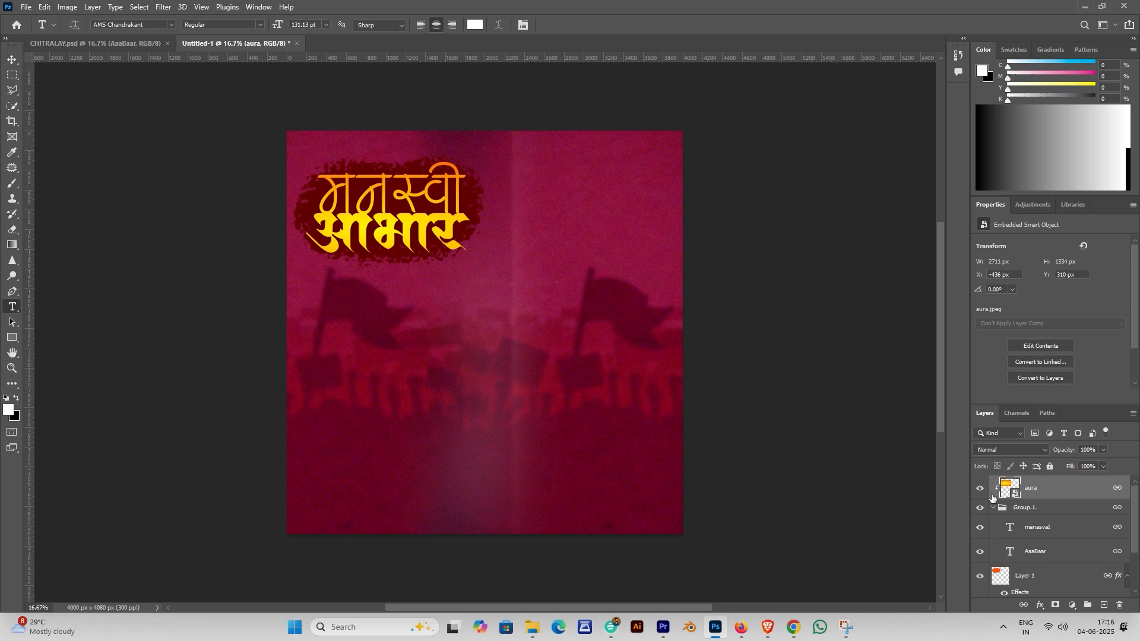
Try pasting the thank-you message from CHITRALAY.psd into a new paragraph text box below the title and enlarging its text
click(138, 47)
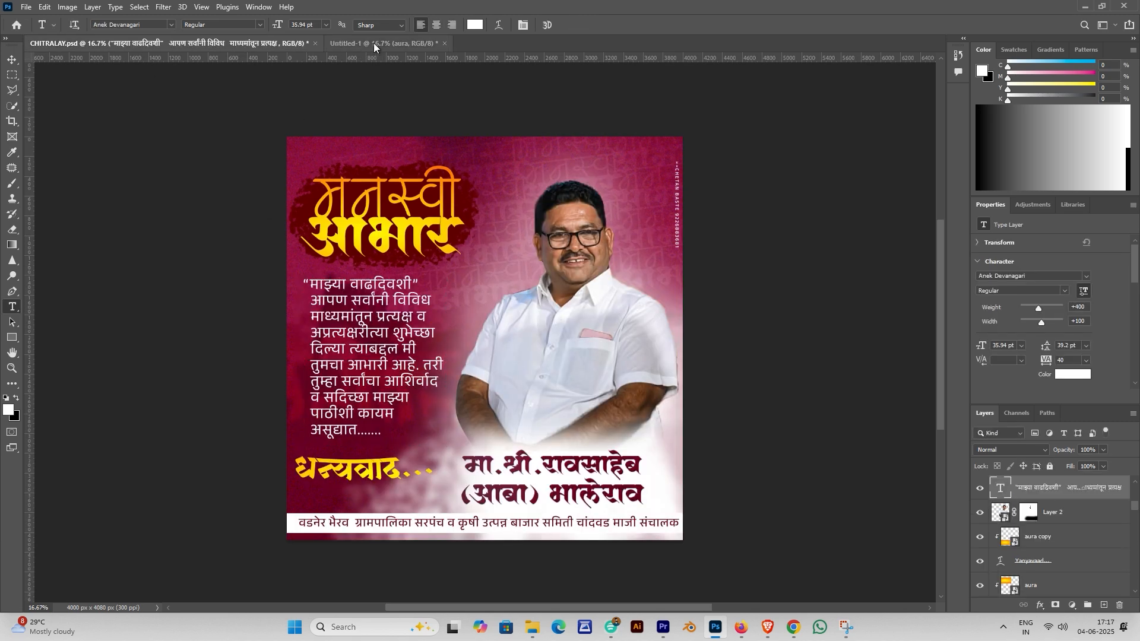
click(399, 40)
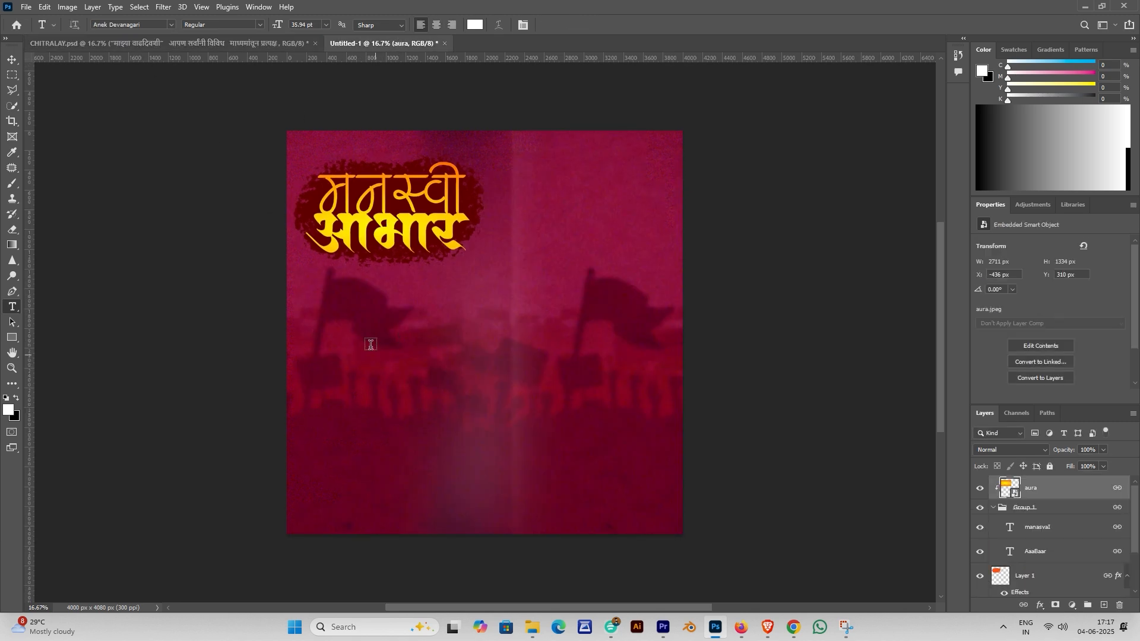
drag(324, 270, 366, 432)
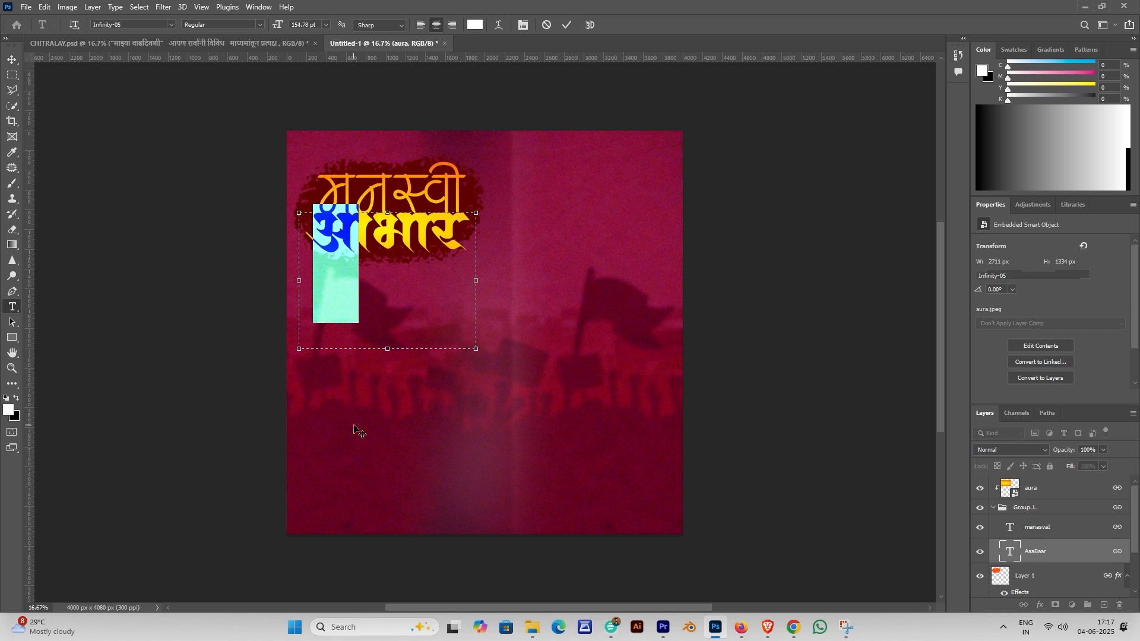
click(354, 426)
drag(313, 281, 467, 480)
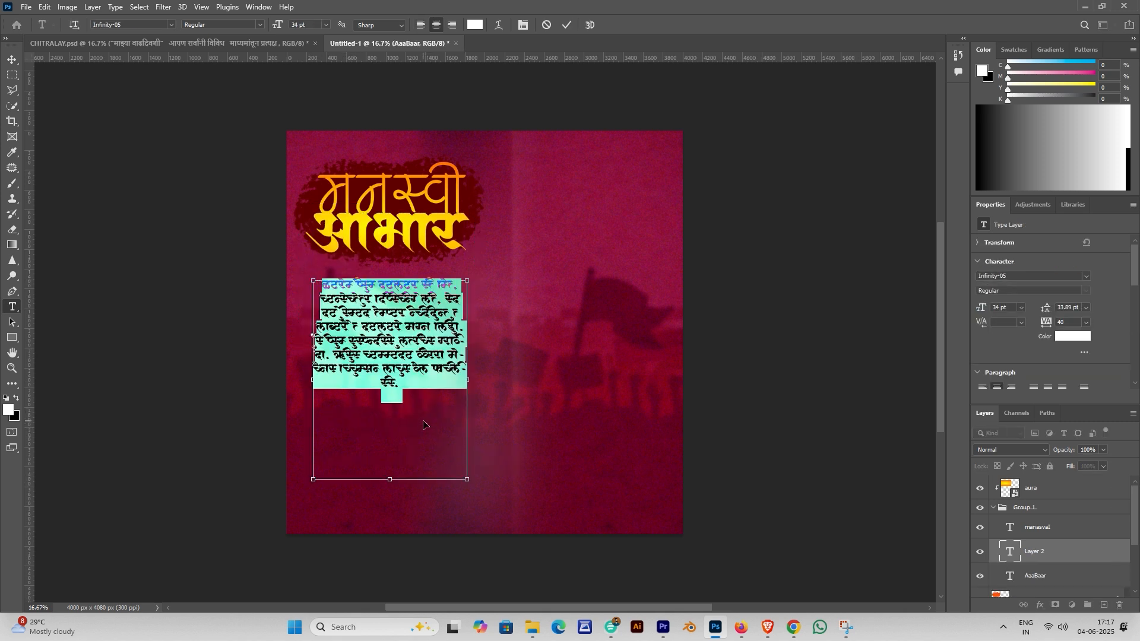
text(माझ्या वाढदिवशी आपण सर्वांनी विविध माध्यमांतून प्रत्यक्ष व अप्रत्यक्षरीत्या शुभेच्छा दिल्या त्याबद्दल मी तुमचा आभारी आहे. तरी तुम्हा सर्वांचा आशिर्वाद व सदिच्छा माझ्या पाठीशी कायम असुद्या......)
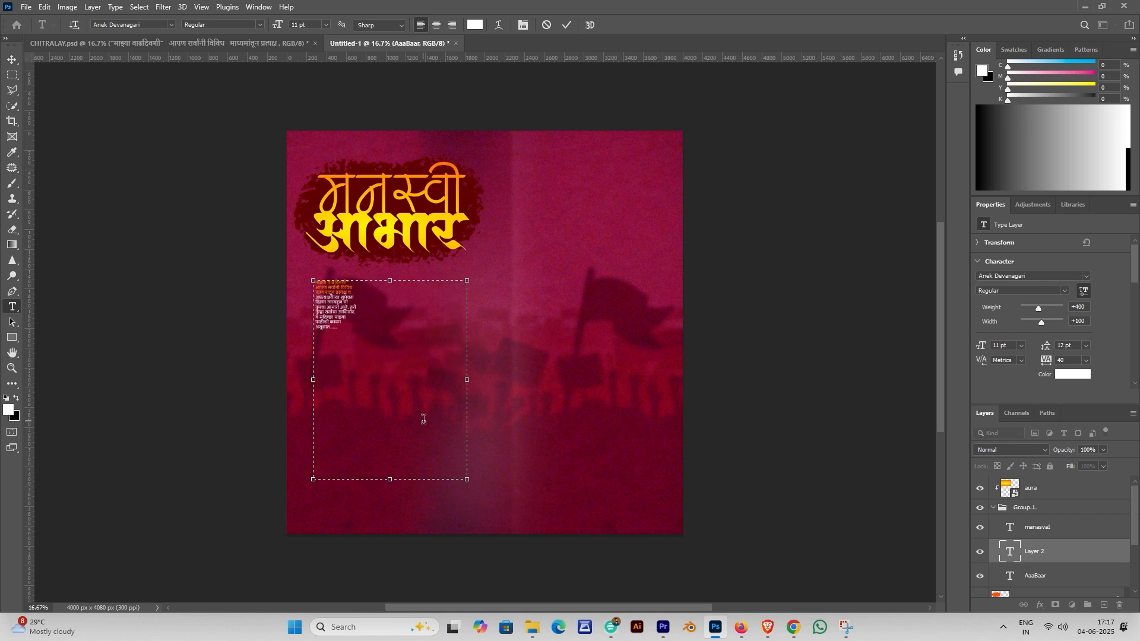
key(ctrl+a)
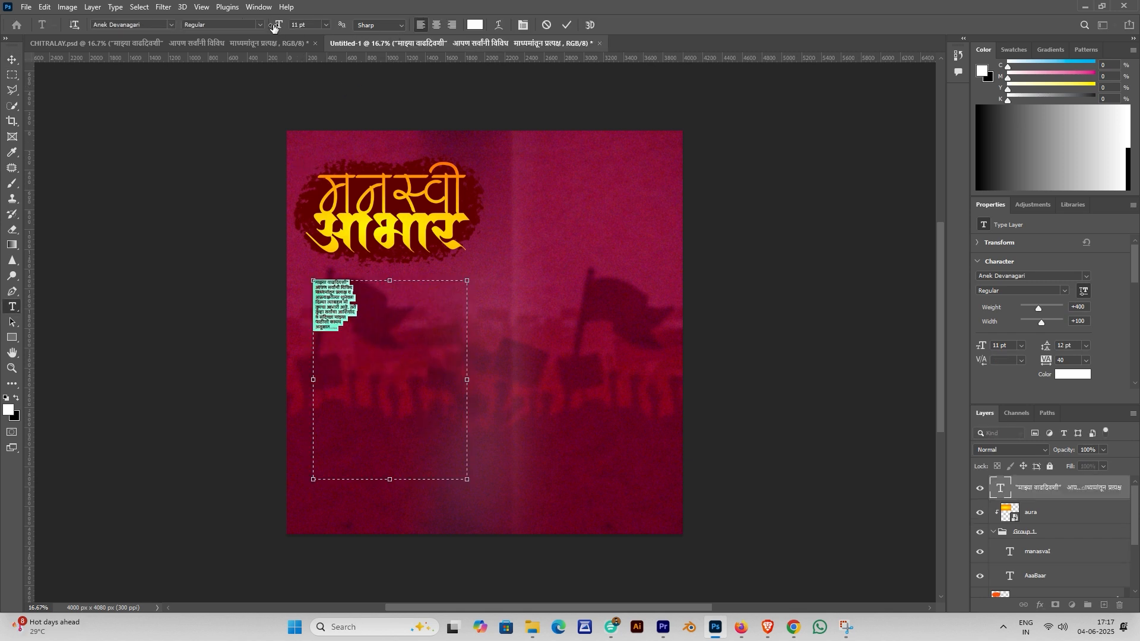
drag(275, 26, 296, 28)
key(ctrl+Return)
key(v)
Bring the white thank-you message paragraph over from CHITRALAY.psd and position it below the title
click(248, 41)
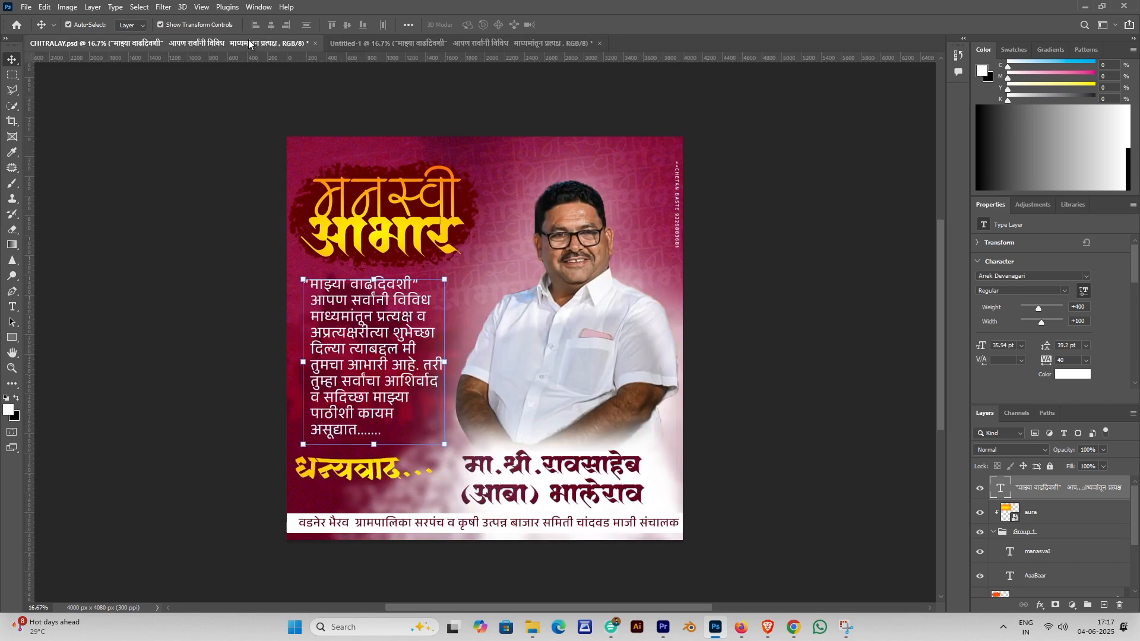
click(344, 44)
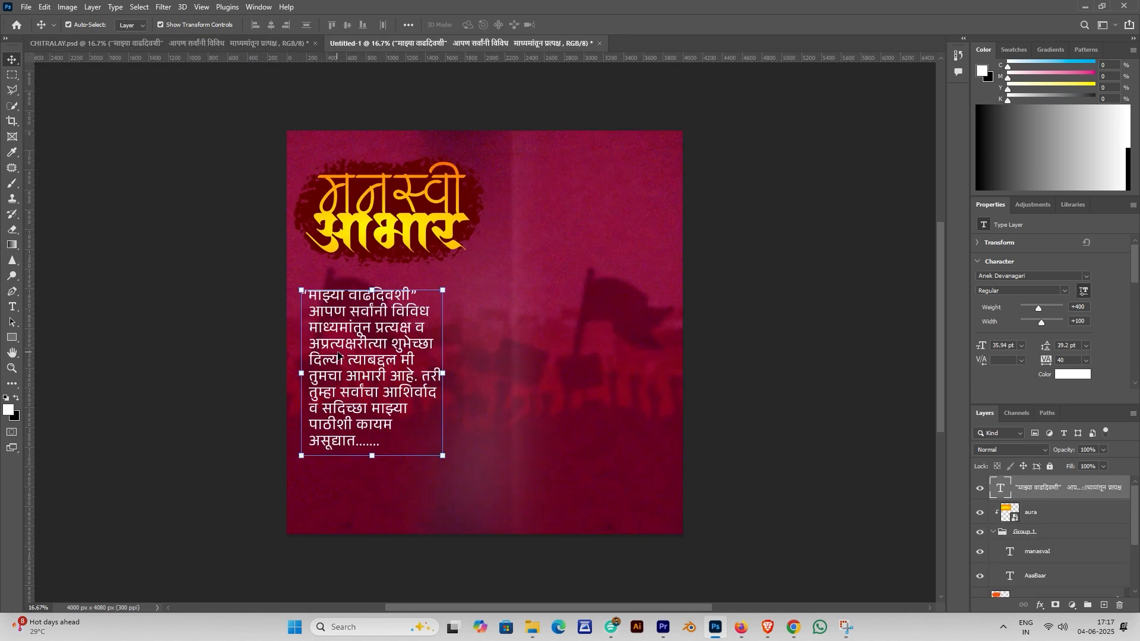
mouse_move(360, 370)
mouse_down()
mouse_move(375, 346)
mouse_move(380, 380)
mouse_up()
Copy the धन्यवाद... text and its aura copy gradient from CHITRALAY.psd to below the paragraph, and clip the gradient to the text
click(216, 43)
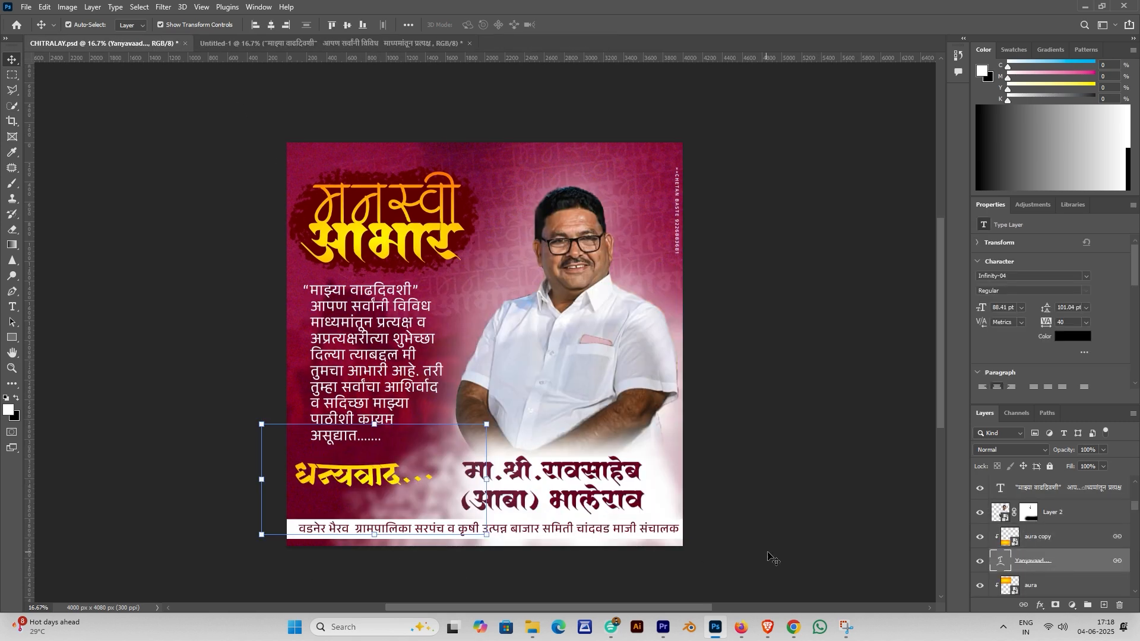
drag(1036, 562, 376, 483)
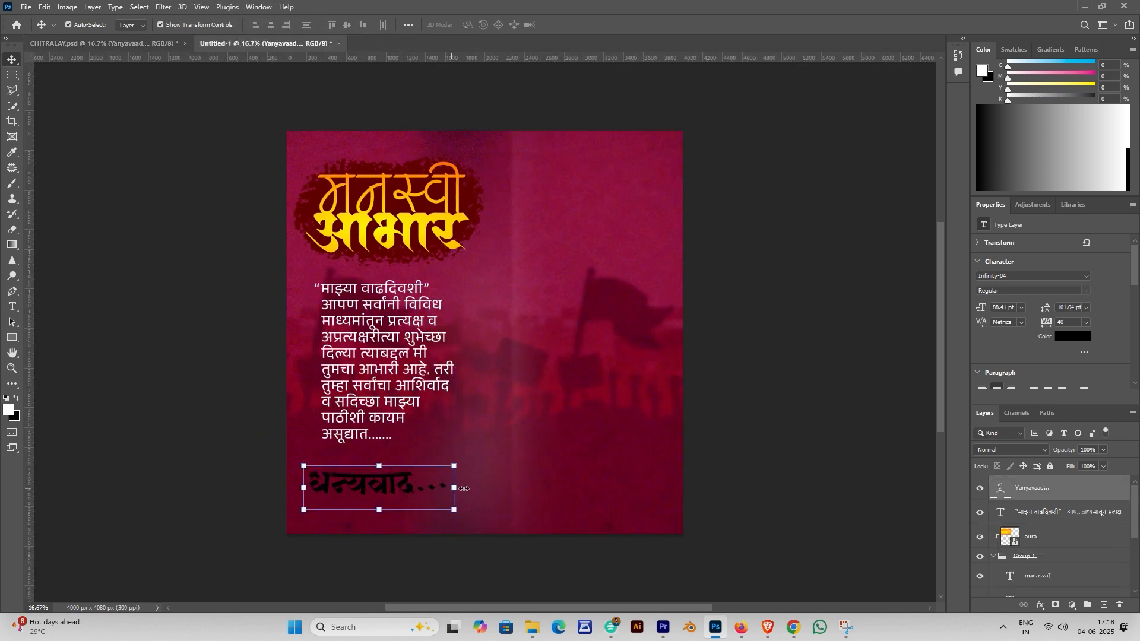
click(174, 44)
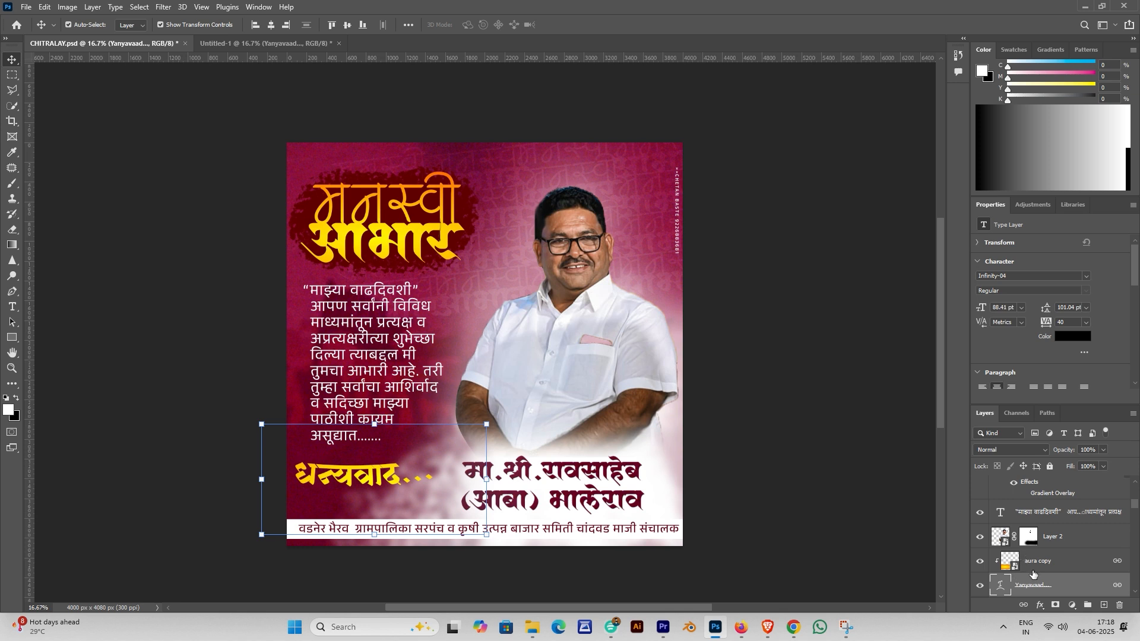
drag(1036, 570, 380, 491)
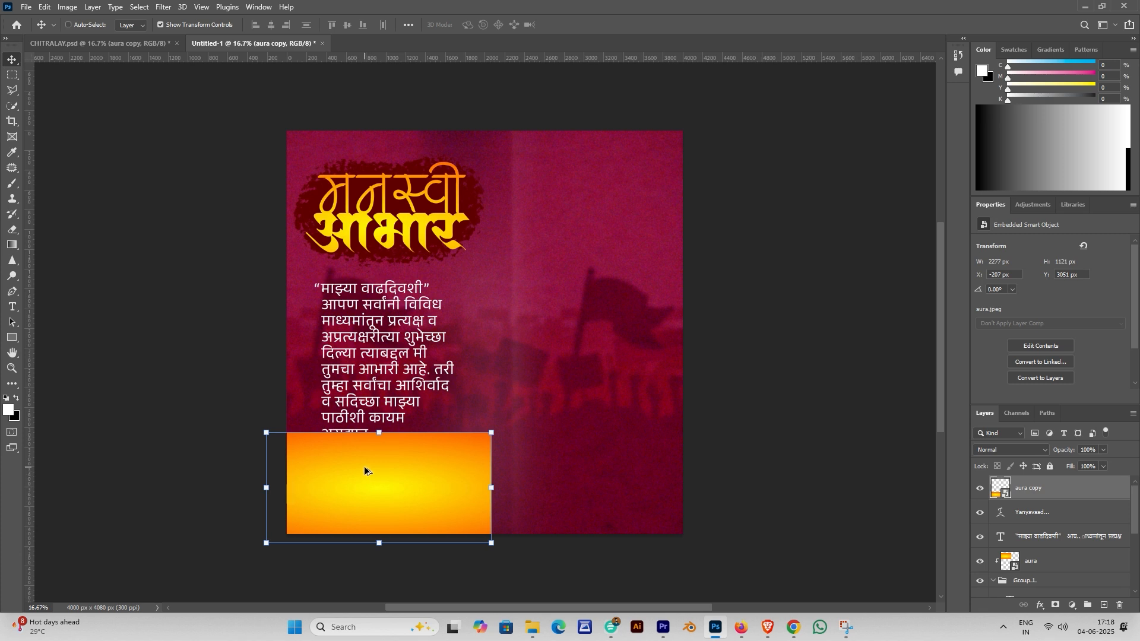
key(ctrl+alt+g)
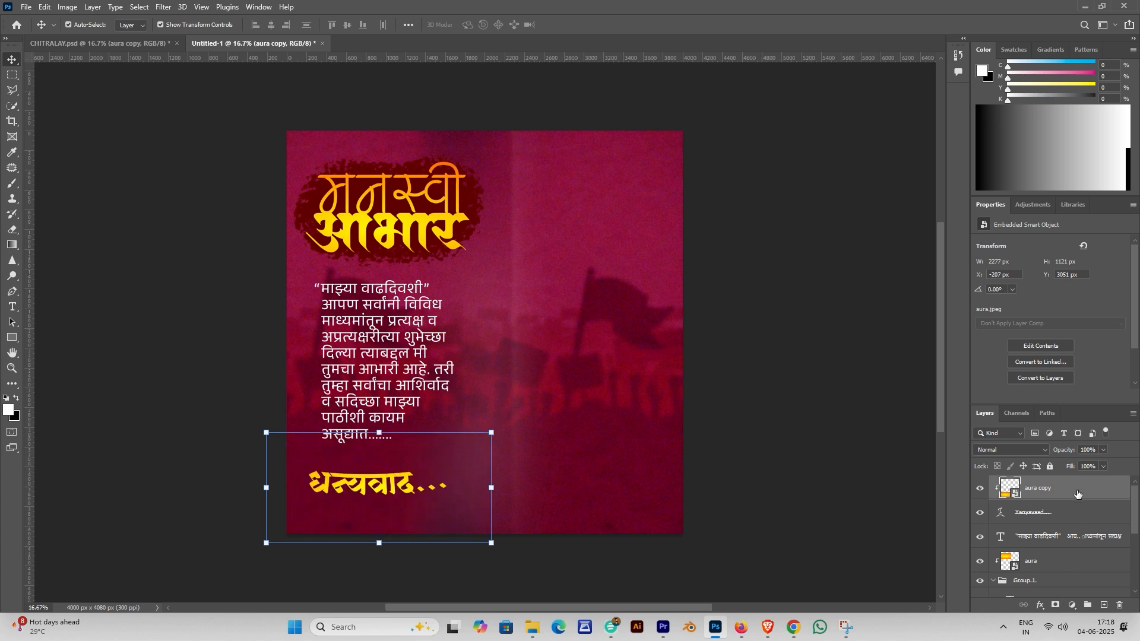
Link the aura copy gradient with the धन्यवाद... text layer and move the pair up closer to the paragraph
ctrl+click(1078, 520)
click(1025, 605)
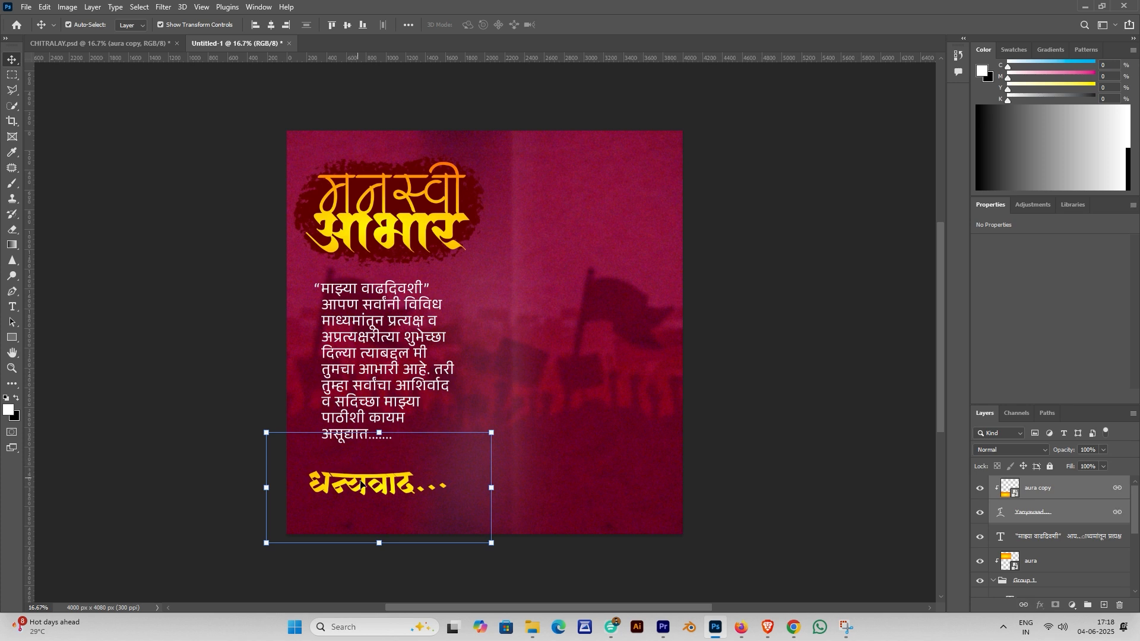
drag(362, 484, 363, 467)
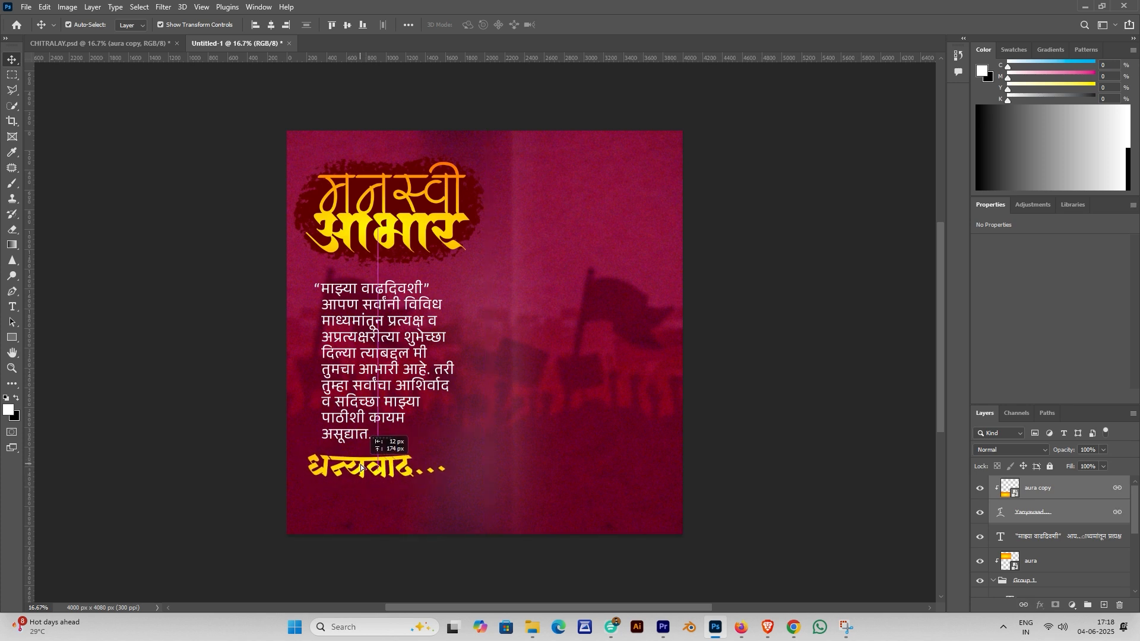
click(759, 421)
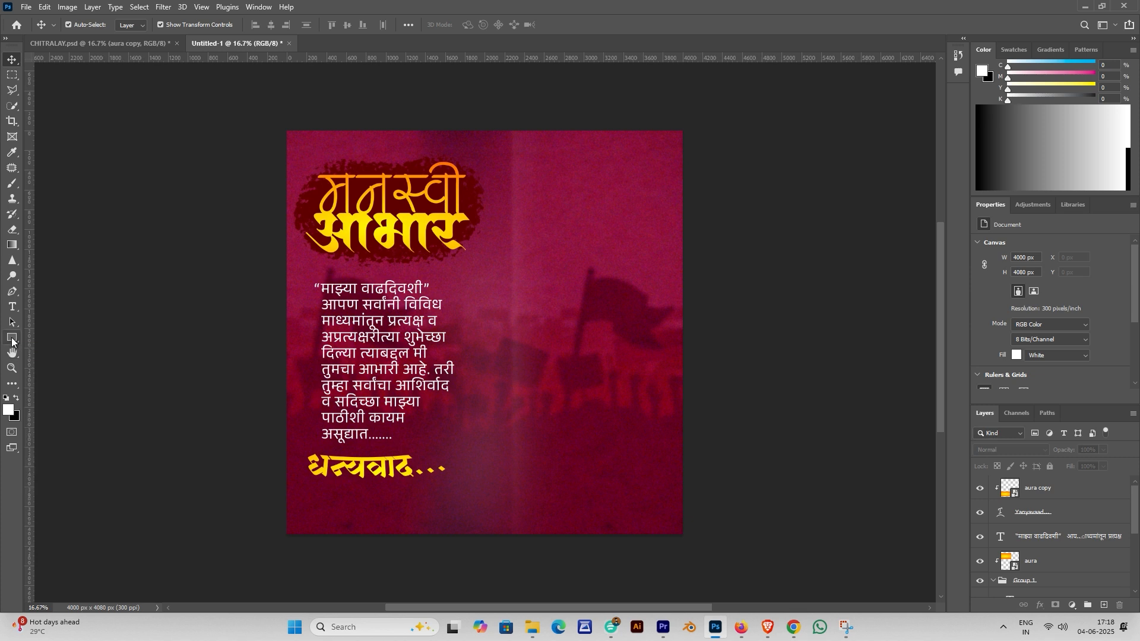
Draw a white-filled rectangle about 4957 × 234 px across the full poster width below the धन्यवाद... text
click(12, 339)
click(58, 336)
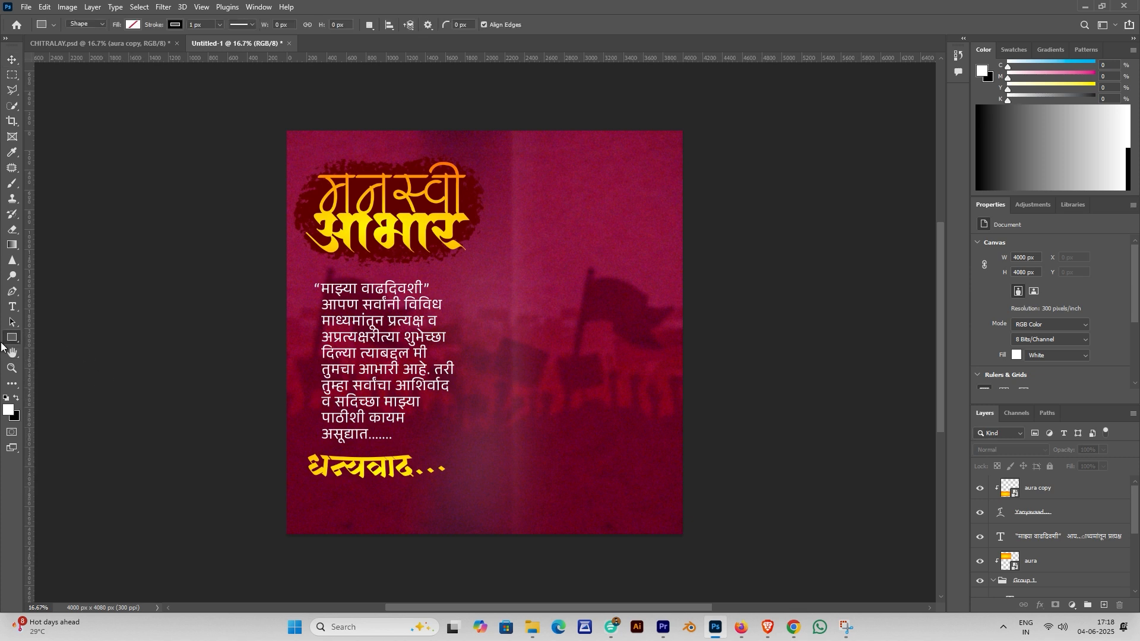
drag(276, 487, 766, 509)
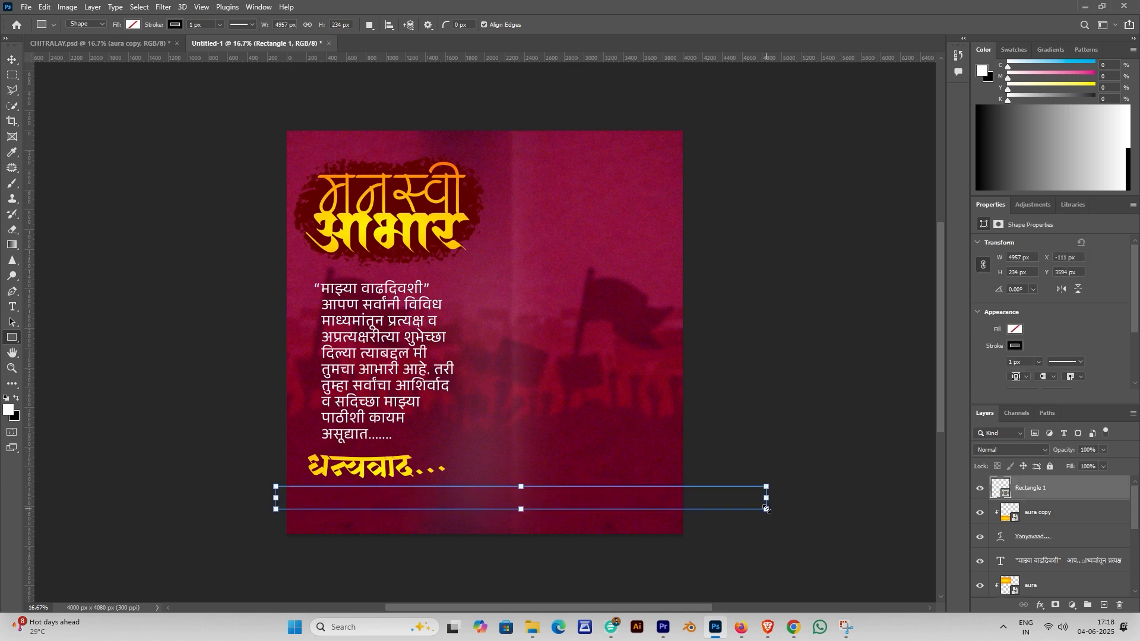
click(1015, 330)
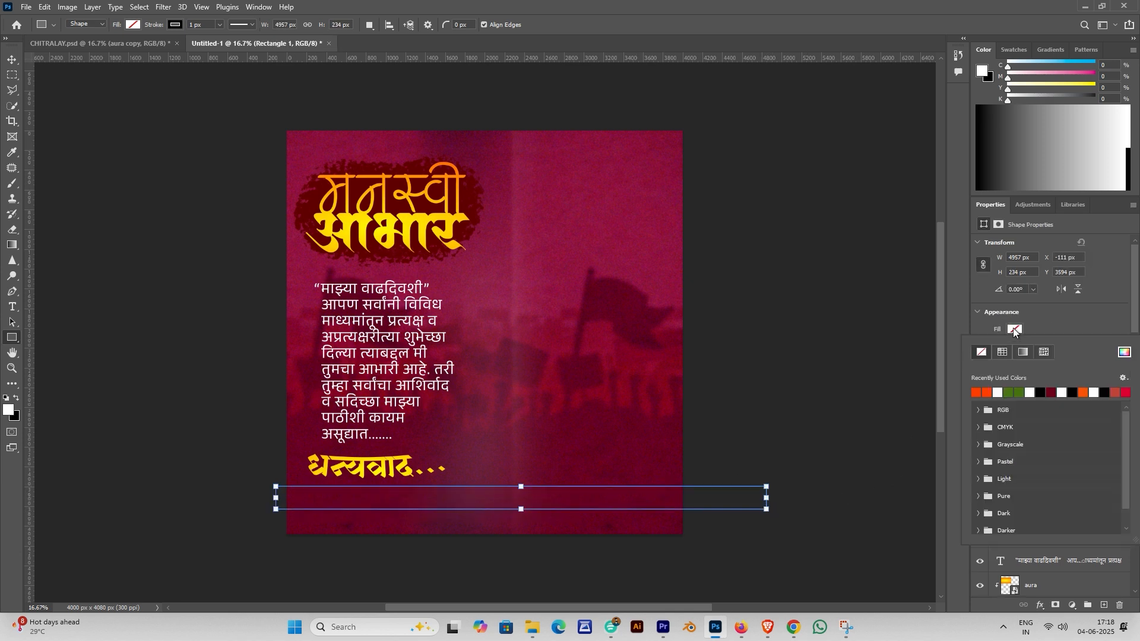
click(997, 392)
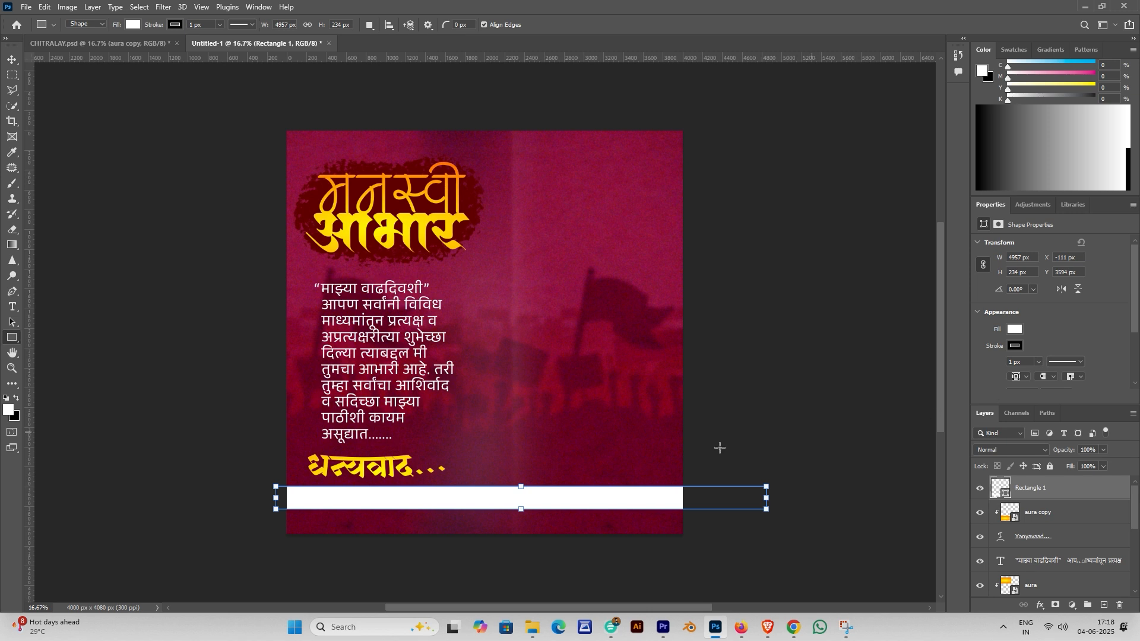
key(v)
click(722, 429)
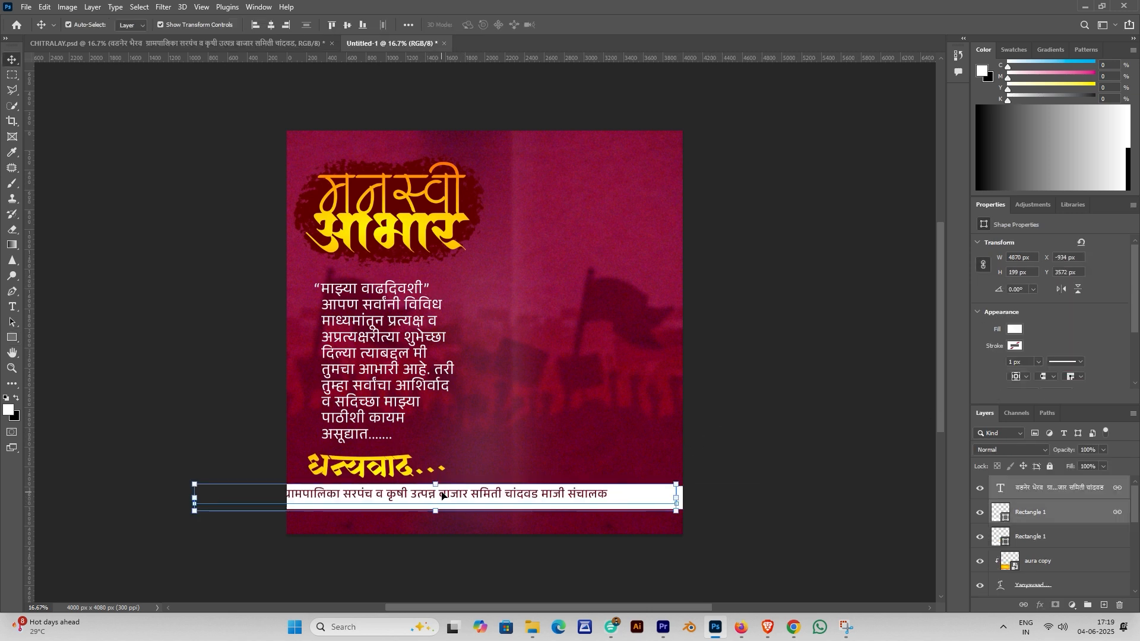
Bring the designation line and its linked white strip over from CHITRALAY.psd and fit the text across the poster below धन्यवाद...
drag(442, 495, 508, 500)
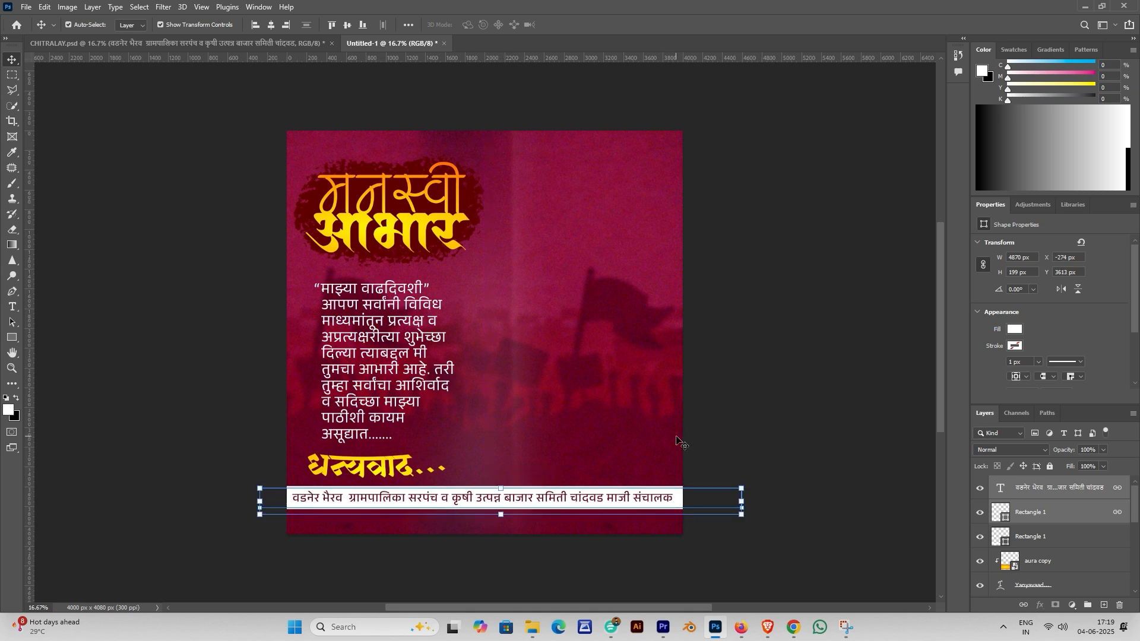
click(758, 332)
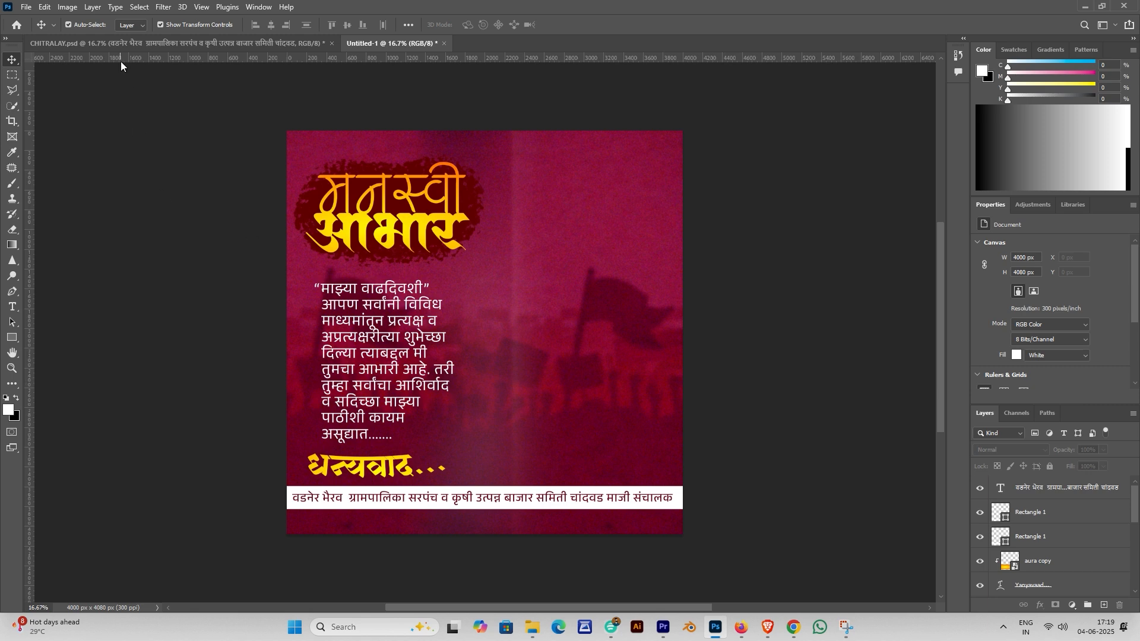
Copy the man's cut-out photo from CHITRALAY.psd to the right of the message and move the designation strip down about 193 px
click(216, 42)
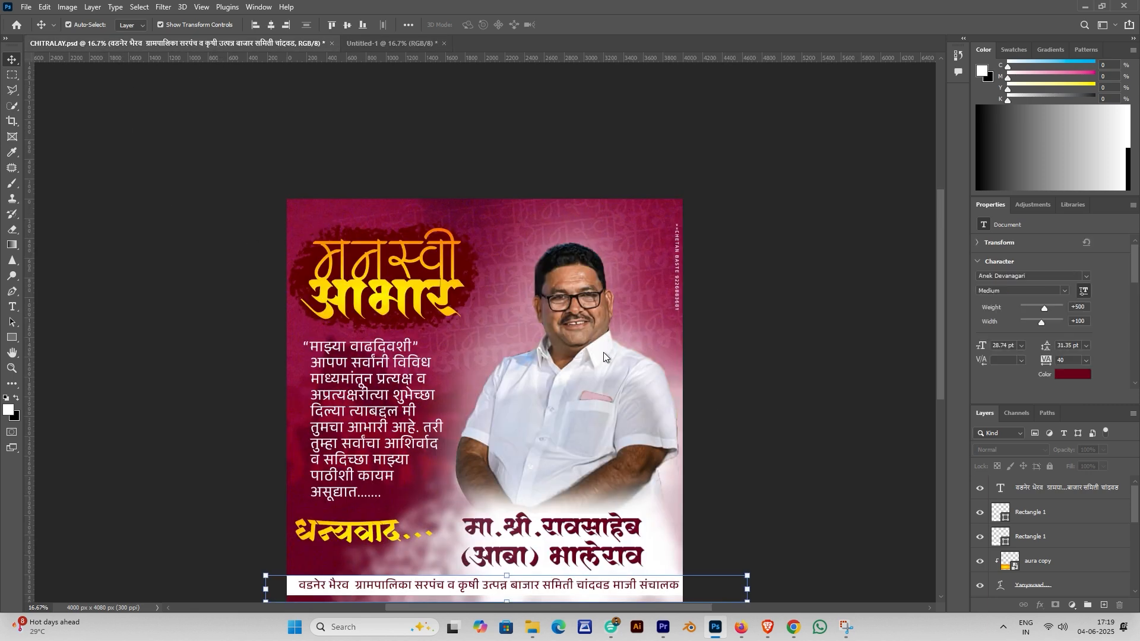
click(595, 434)
drag(595, 433, 224, 42)
drag(545, 378, 580, 340)
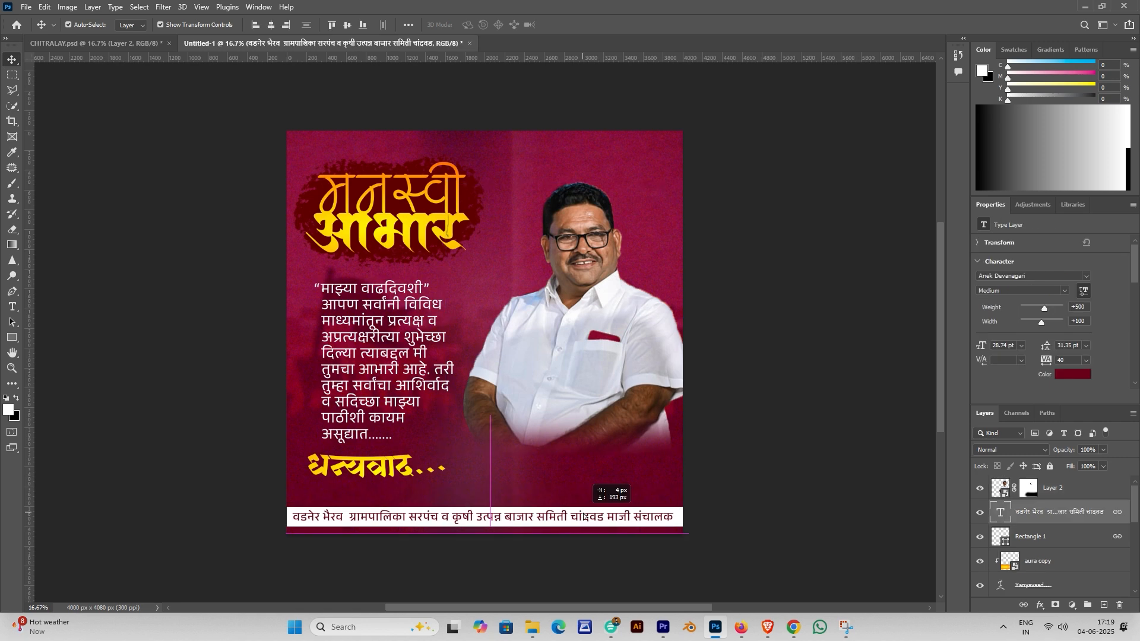
drag(581, 506, 579, 505)
mouse_move(576, 401)
mouse_down()
mouse_move(577, 372)
mouse_move(567, 386)
mouse_up()
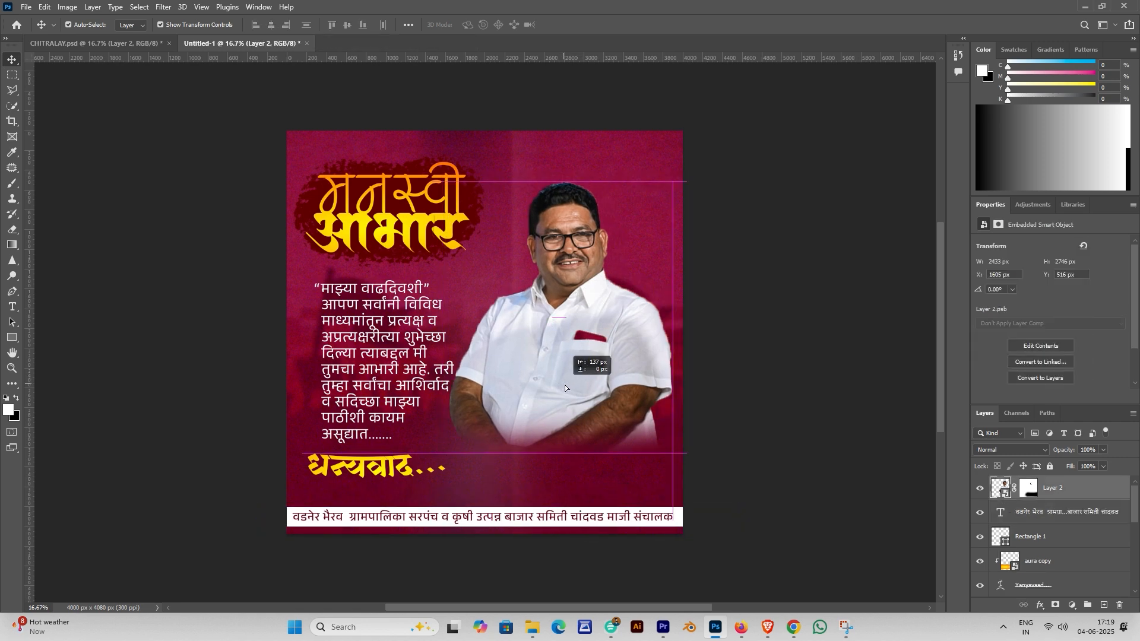
Hide the maroon texture over the name in CHITRALAY.psd and bring the two-line name text over to just below the man's photo
key(ctrl+Tab)
click(981, 490)
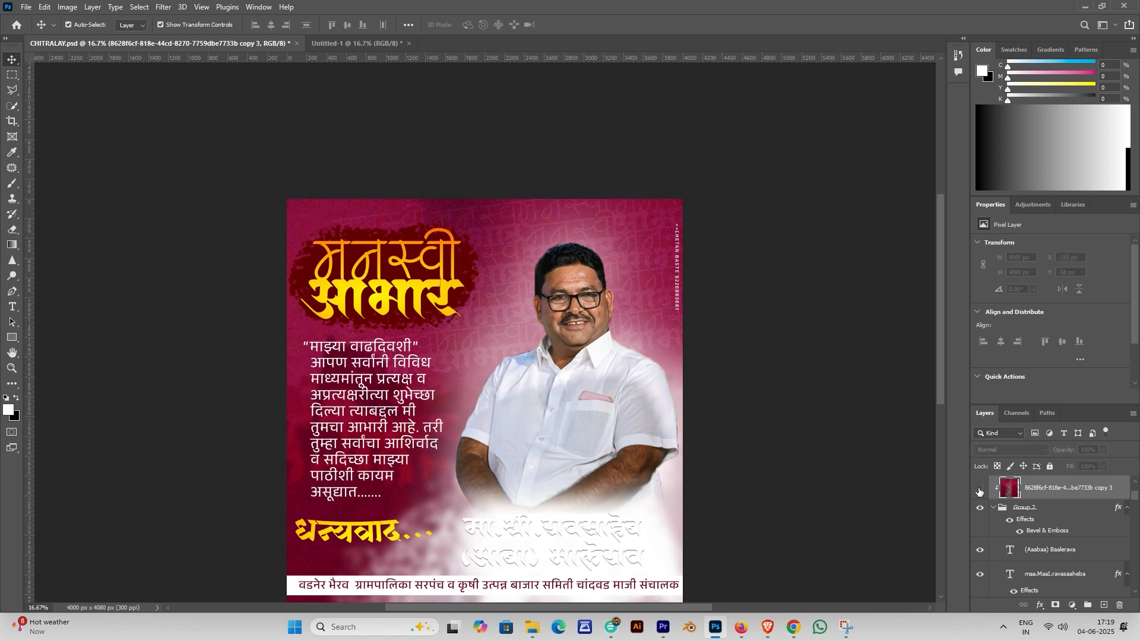
click(617, 534)
drag(617, 533, 532, 425)
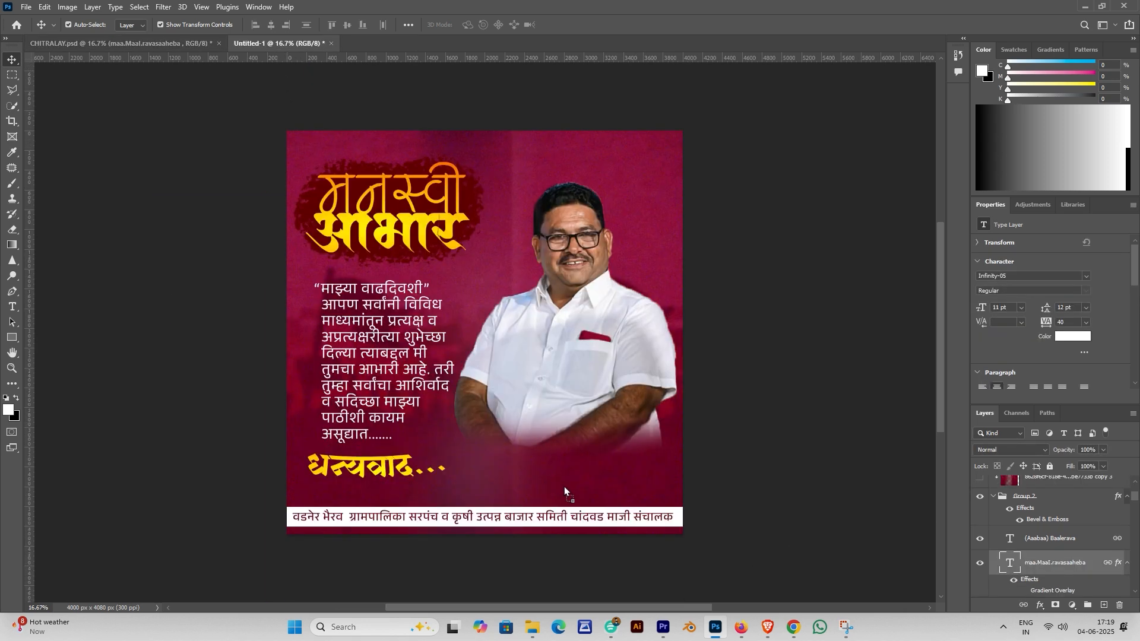
drag(564, 487, 588, 464)
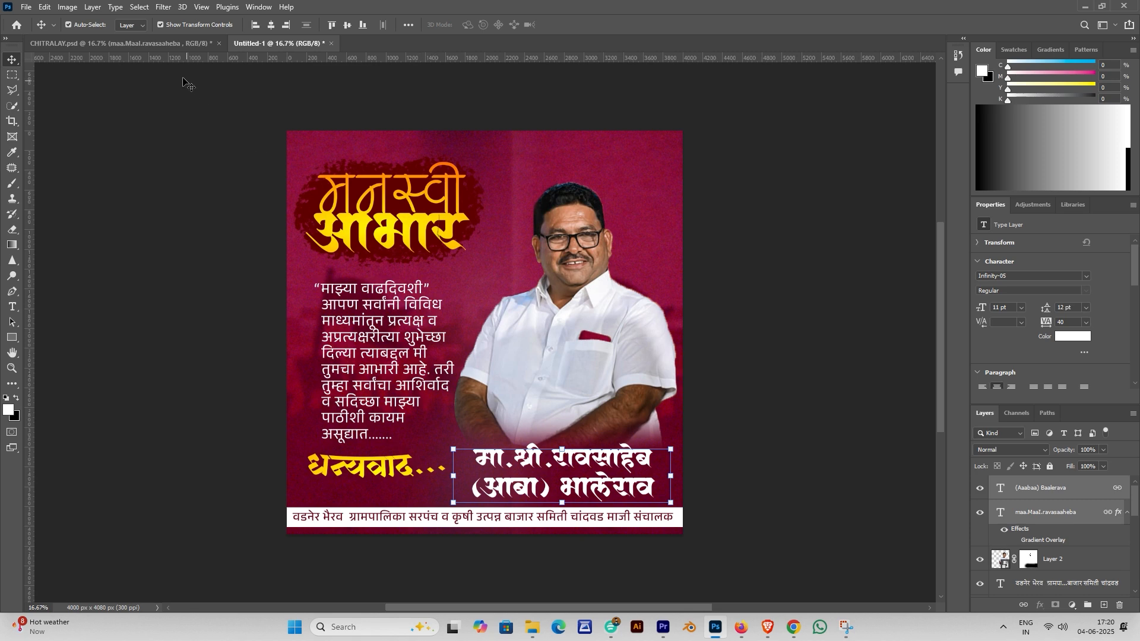
Copy the maroon texture layer from CHITRALAY.psd over the name and clip it to the name's second line
click(177, 41)
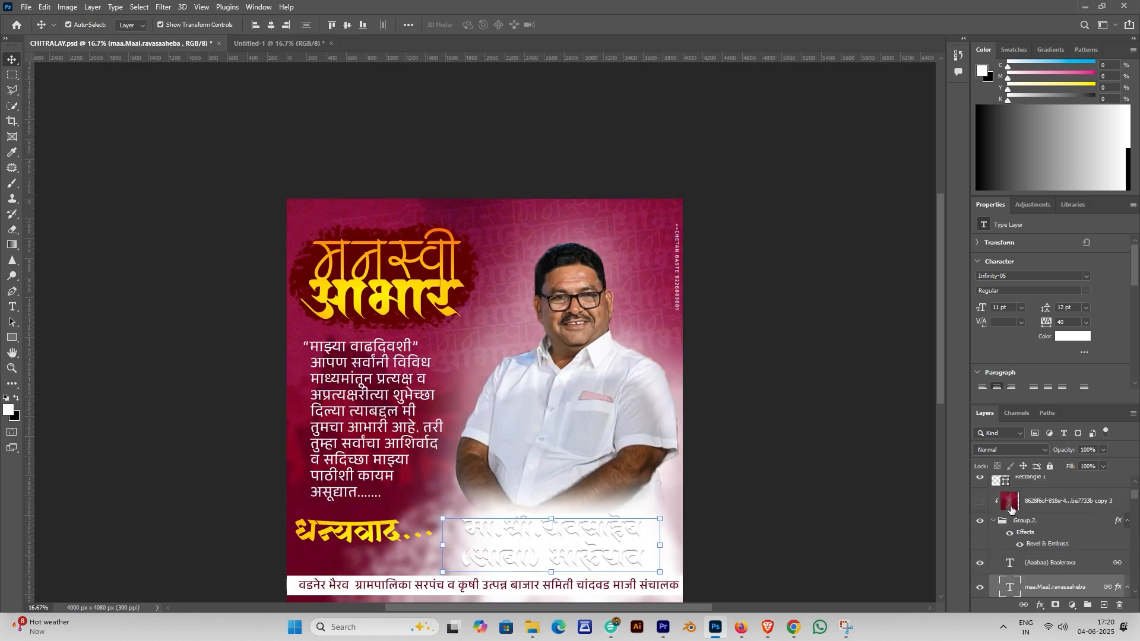
drag(1032, 508, 556, 447)
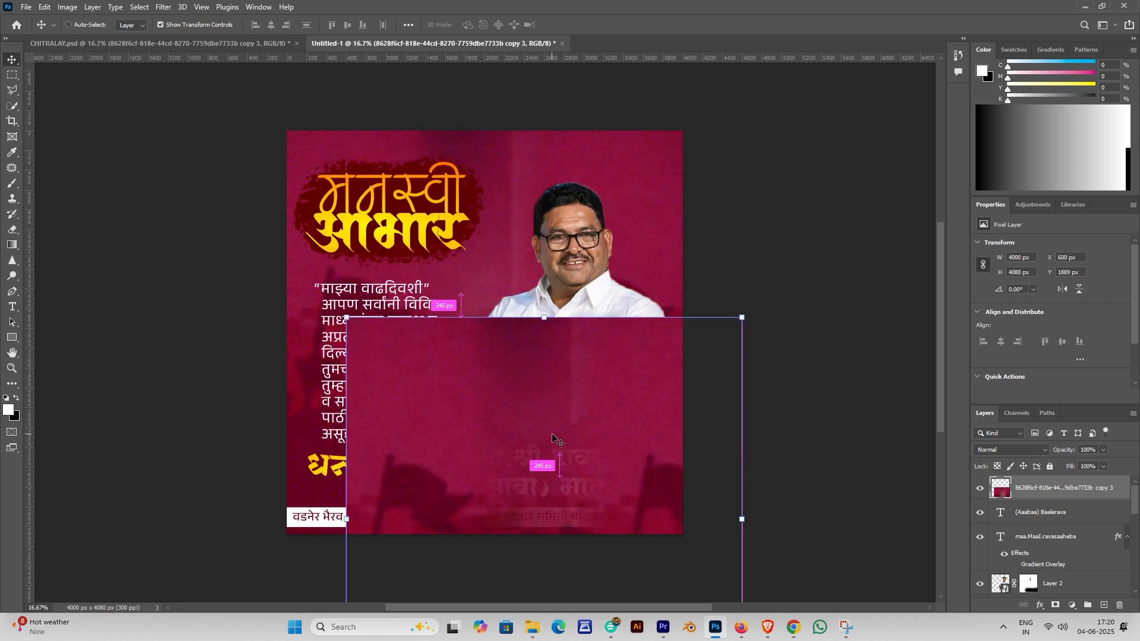
key(ctrl+alt+g)
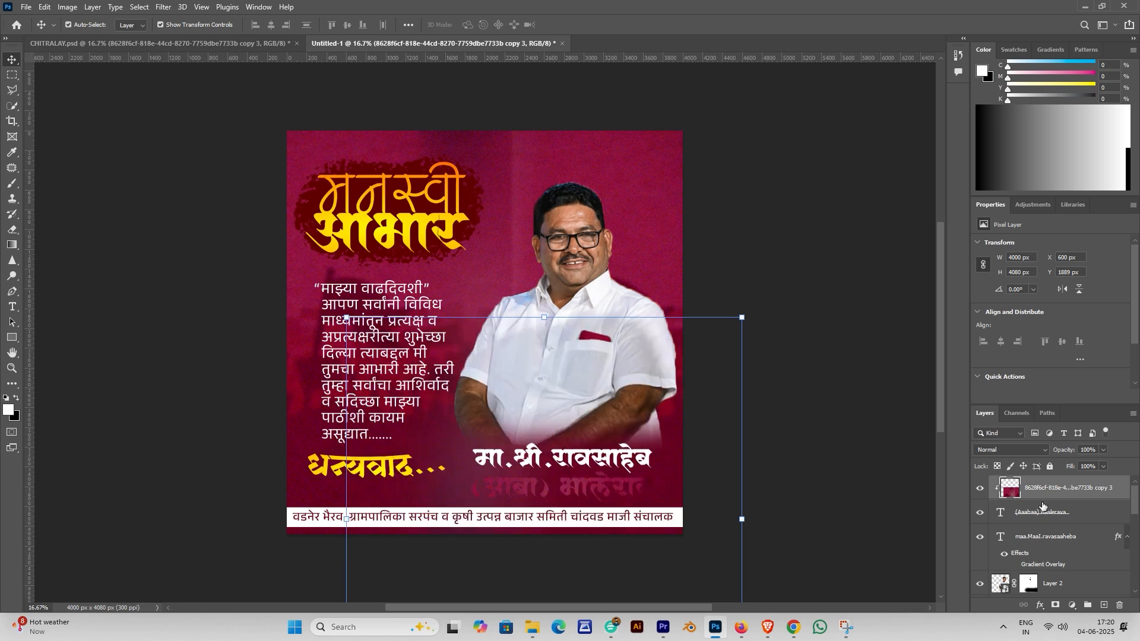
Group the name's text layers with the texture, move the texture above the group and clip it to the whole group
key(ctrl+g)
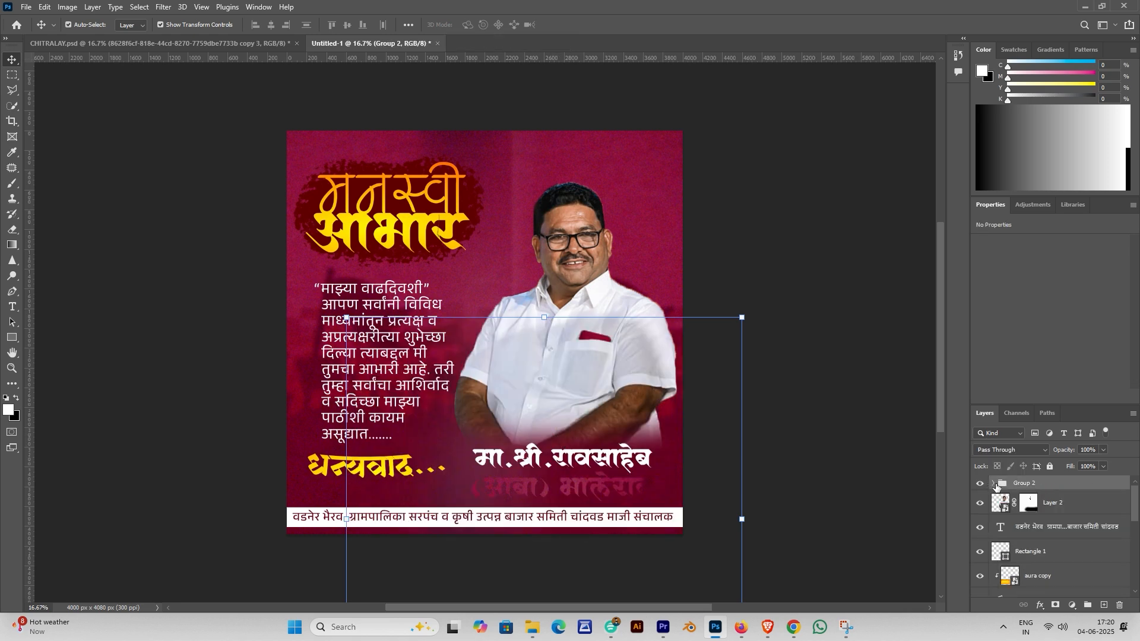
click(995, 486)
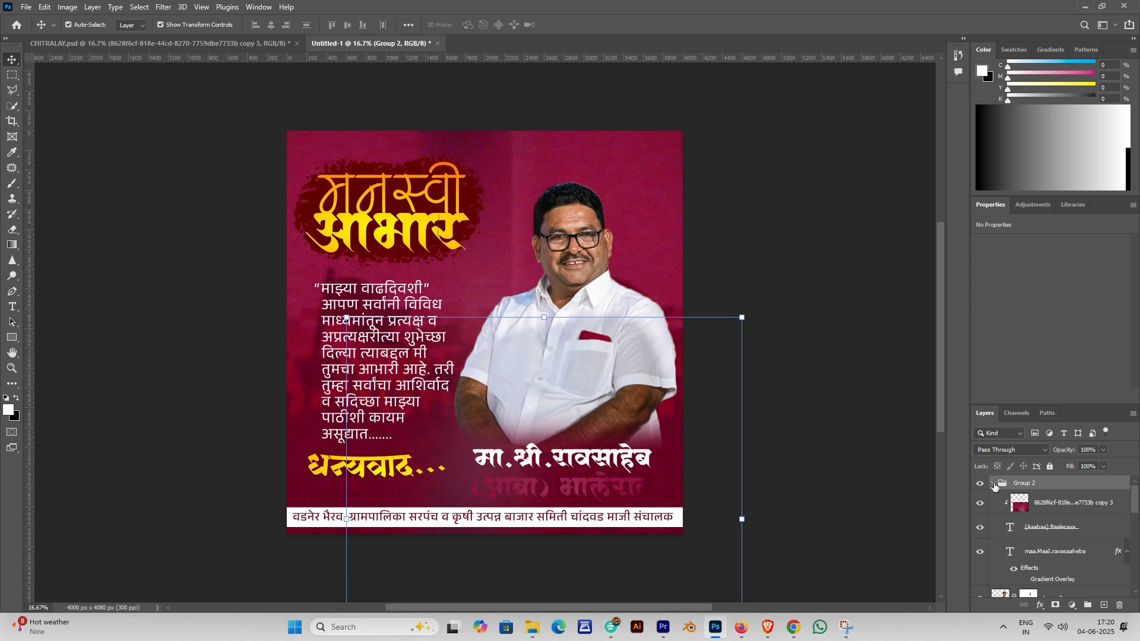
click(1055, 504)
drag(1045, 481, 1048, 484)
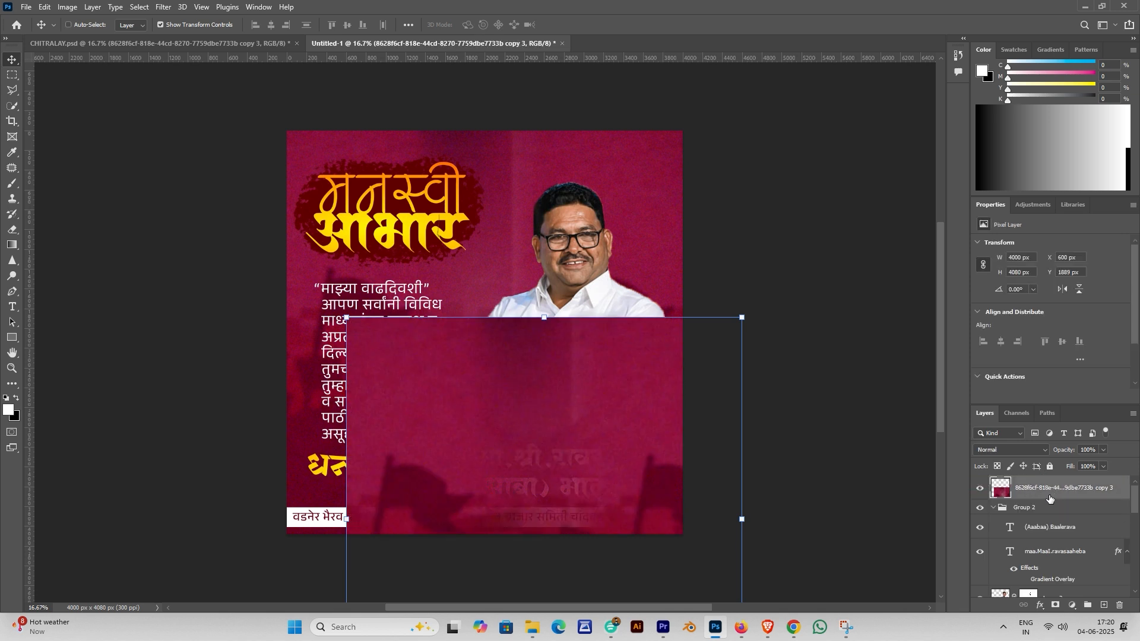
key(ctrl+alt+g)
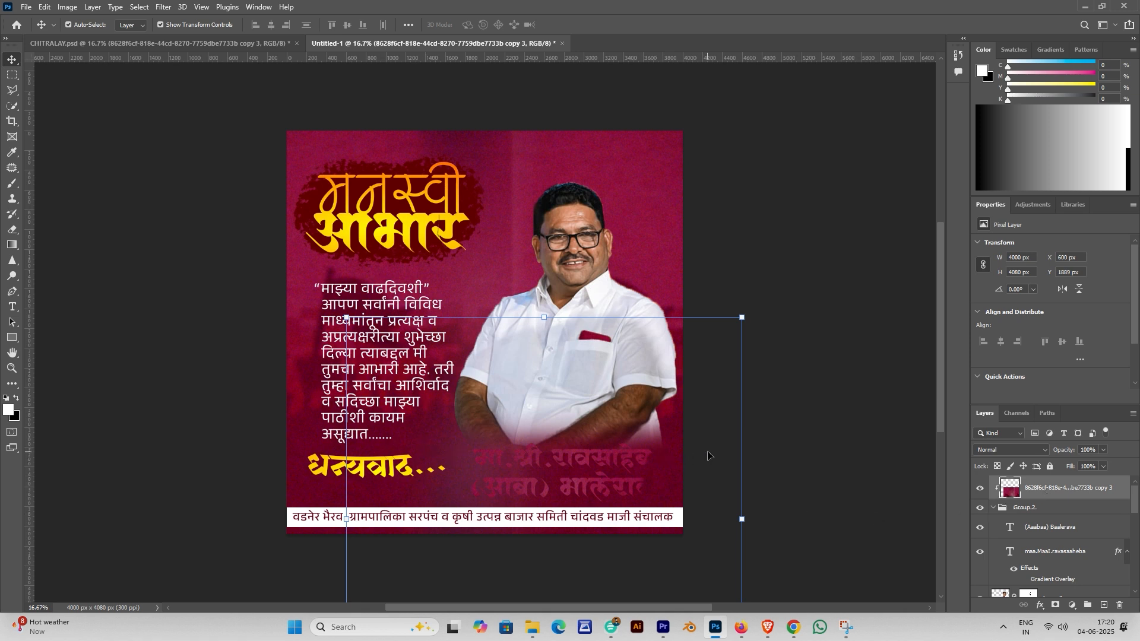
Add a new layer above the maroon background texture and paint a large soft white glow behind the man and the name
scroll(1104, 527, down, 5)
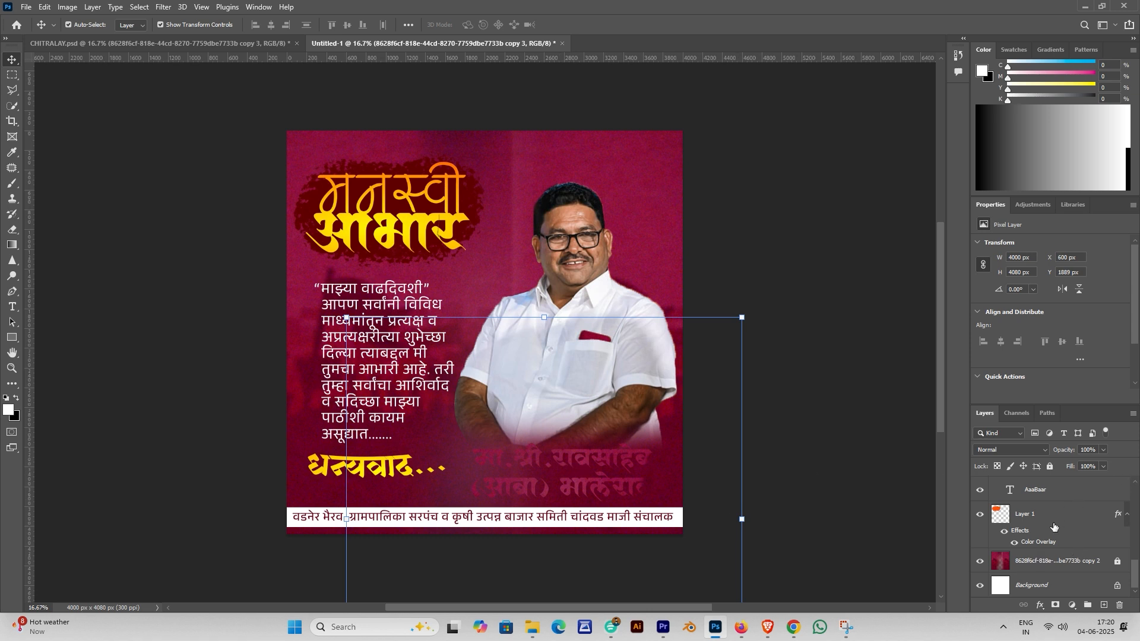
click(1022, 567)
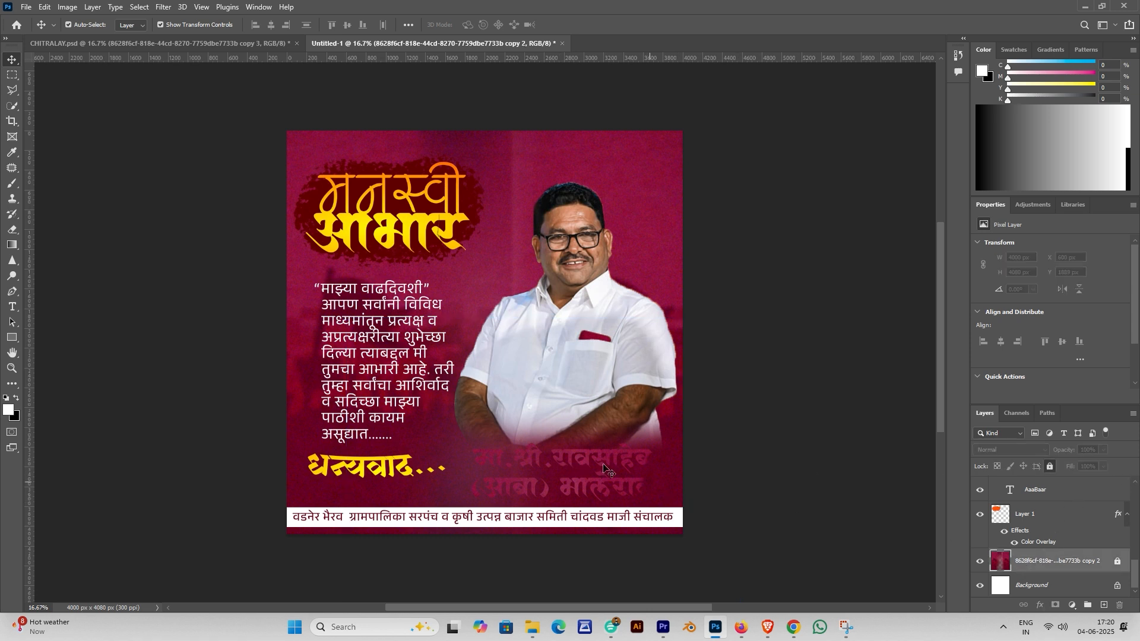
key(b)
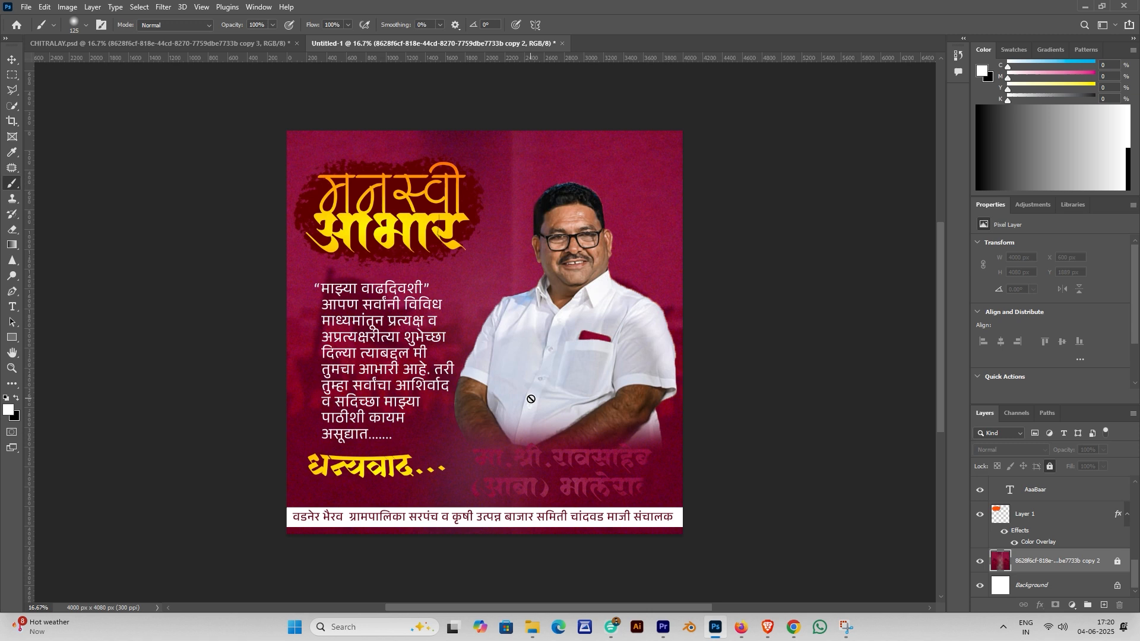
click(1105, 605)
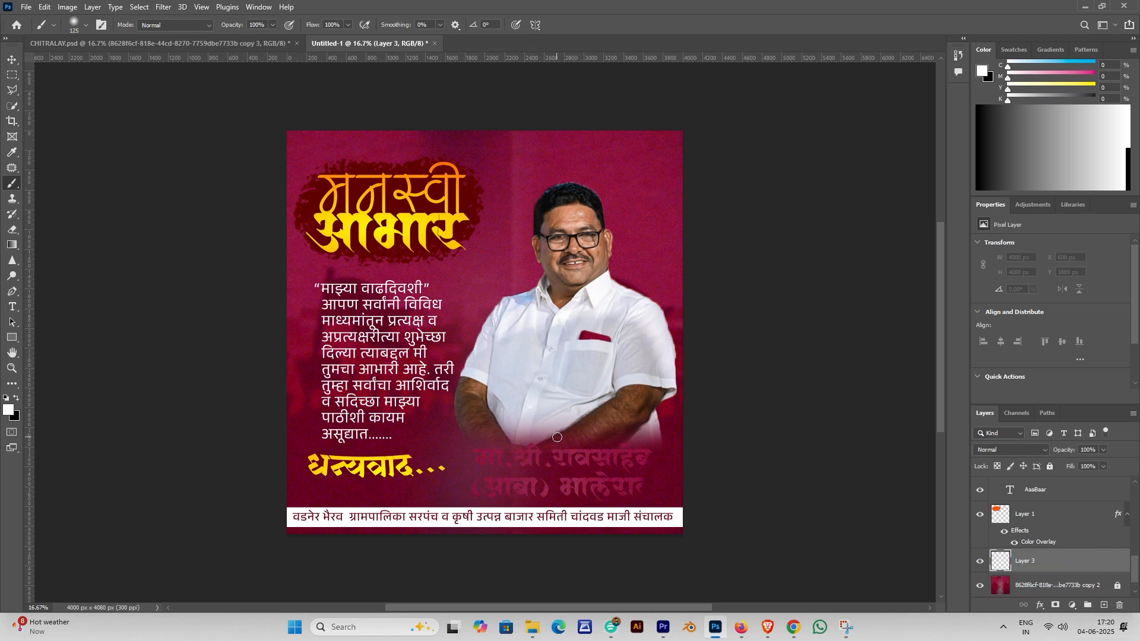
key(bracketright)
key(bracketright)
key(bracketright)
key(bracketright)
key(bracketright)
key(bracketright)
key(bracketright)
key(bracketright)
key(bracketright)
key(bracketright)
key(bracketright)
key(bracketright)
key(bracketright)
key(bracketright)
key(bracketright)
key(bracketright)
key(bracketright)
key(bracketright)
key(bracketright)
key(bracketright)
key(bracketright)
mouse_move(713, 445)
mouse_down()
mouse_move(496, 617)
mouse_move(700, 470)
mouse_move(449, 561)
mouse_move(706, 410)
mouse_move(632, 430)
mouse_up()
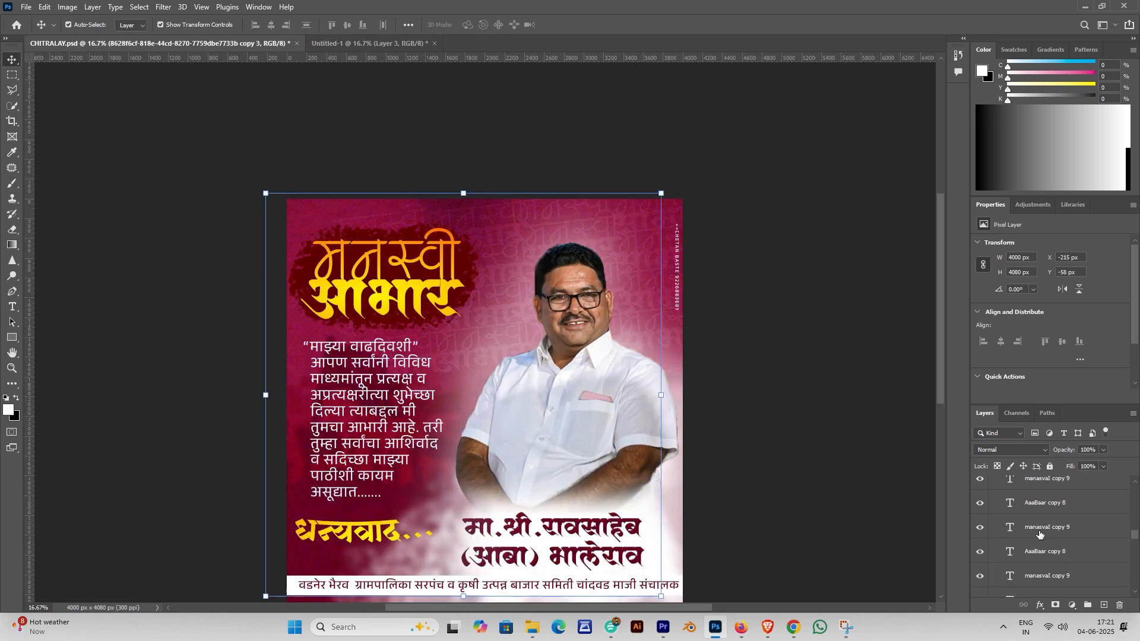
Copy Group 3 with the repeated title pattern from CHITRALAY.psd to above the white glow layer, over the poster's upper right
scroll(1038, 537, down, 5)
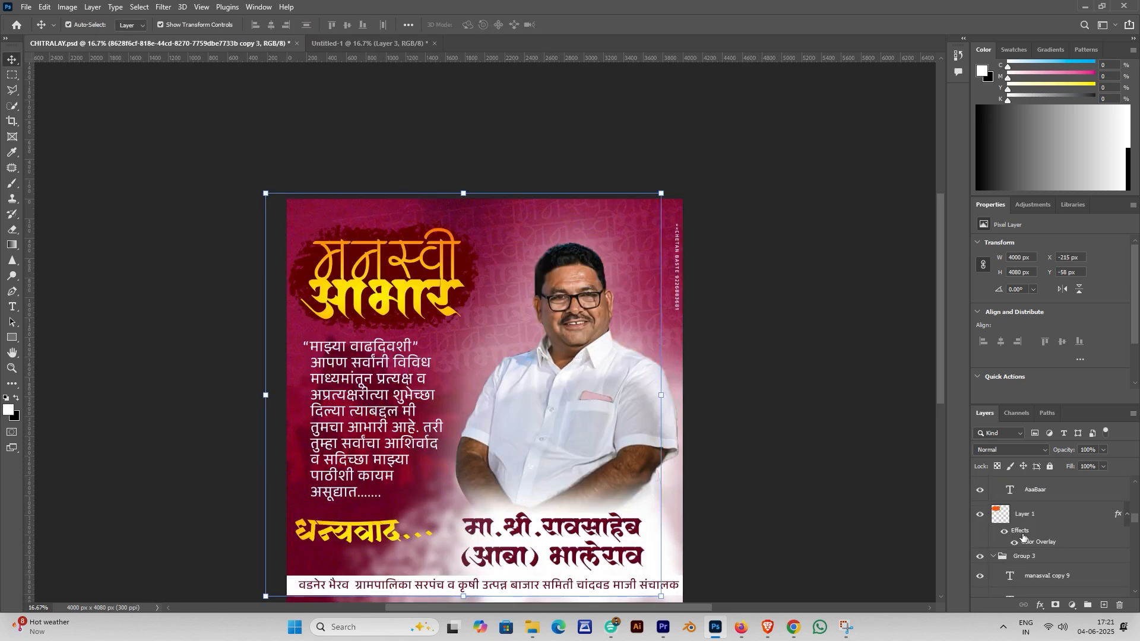
drag(993, 564, 493, 305)
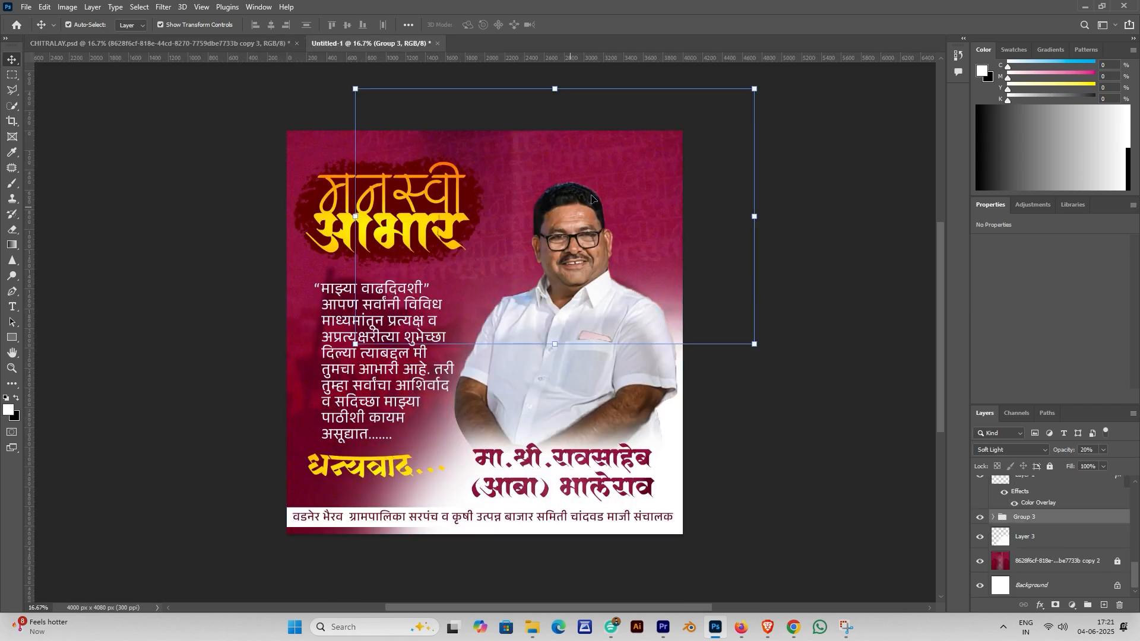
click(607, 182)
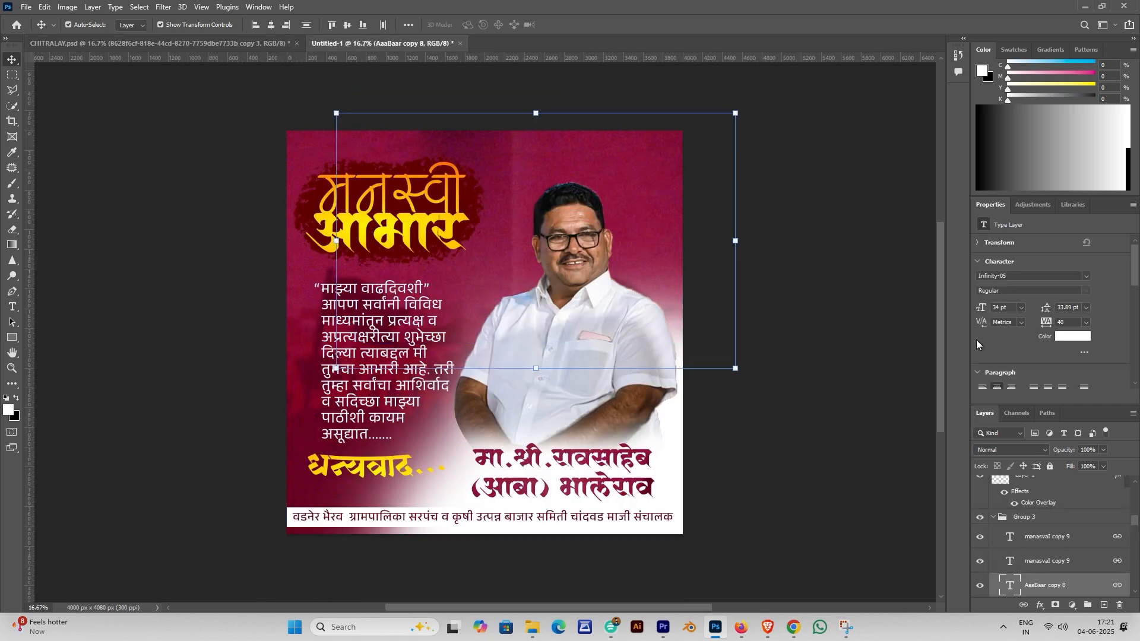
key(ctrl+z)
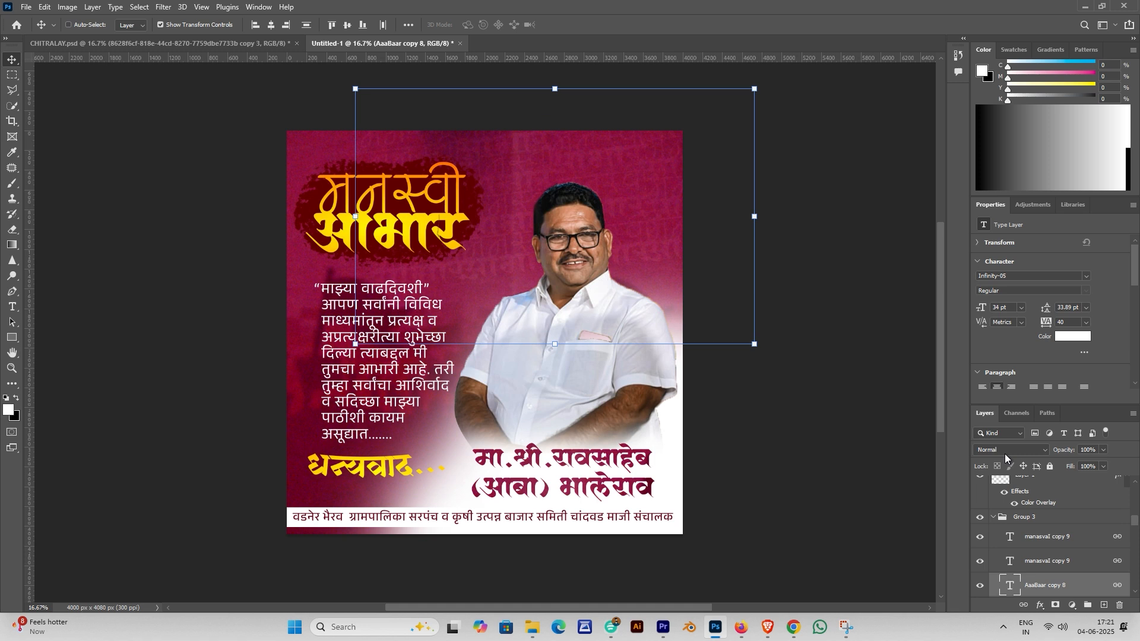
Set Group 3's opacity to 100% and compare its Normal and Soft Light blending, ending on Soft Light
click(1071, 521)
drag(1069, 450, 1135, 451)
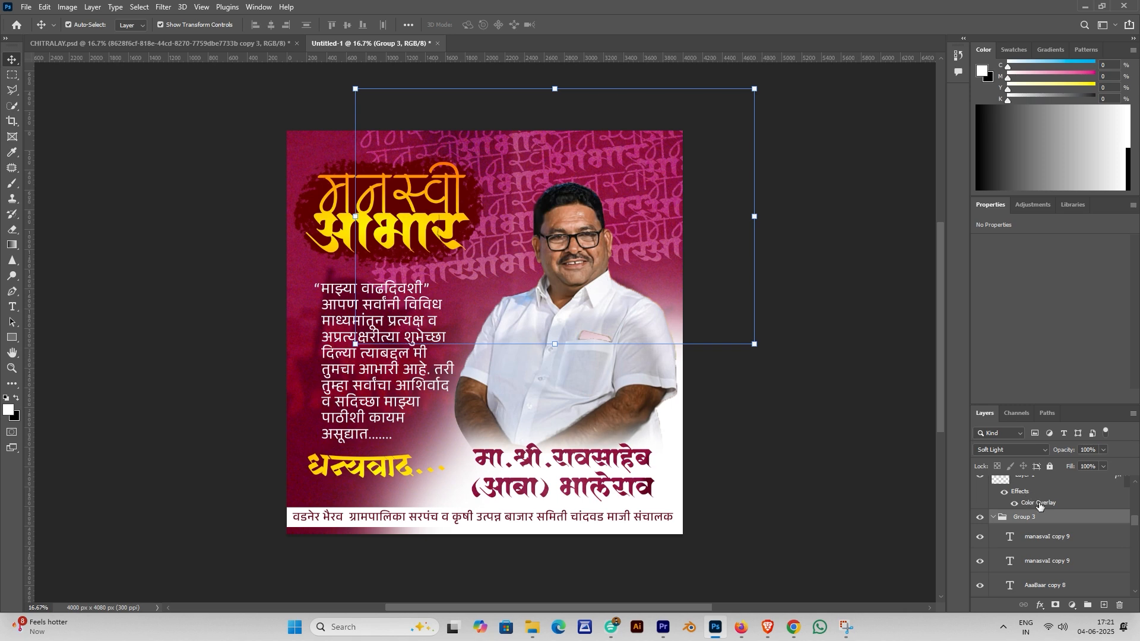
click(1015, 450)
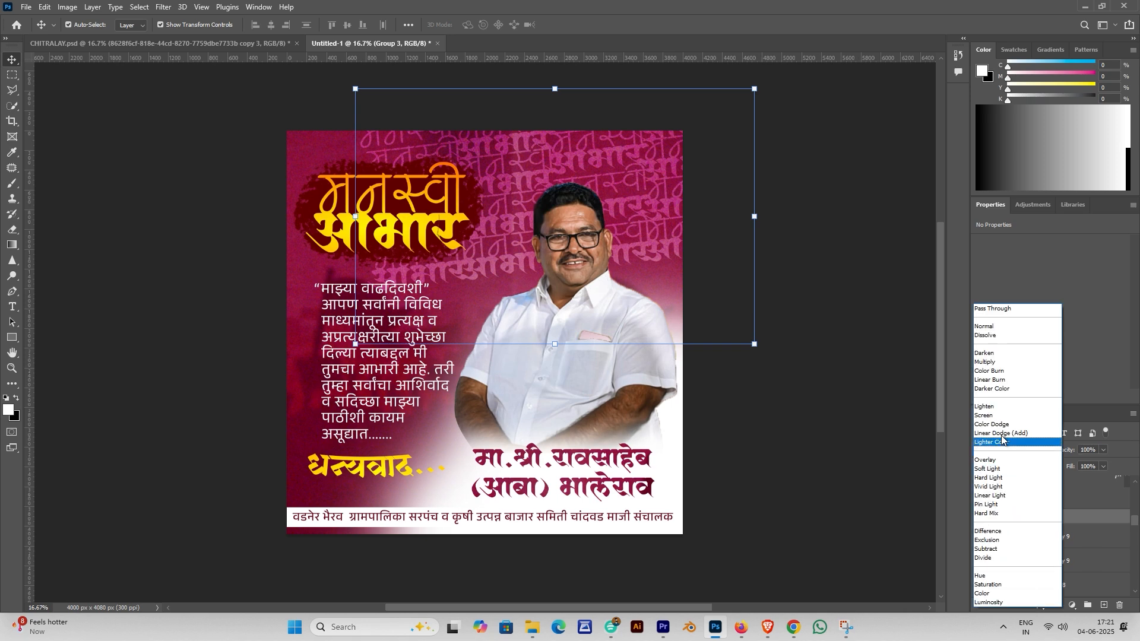
click(1003, 324)
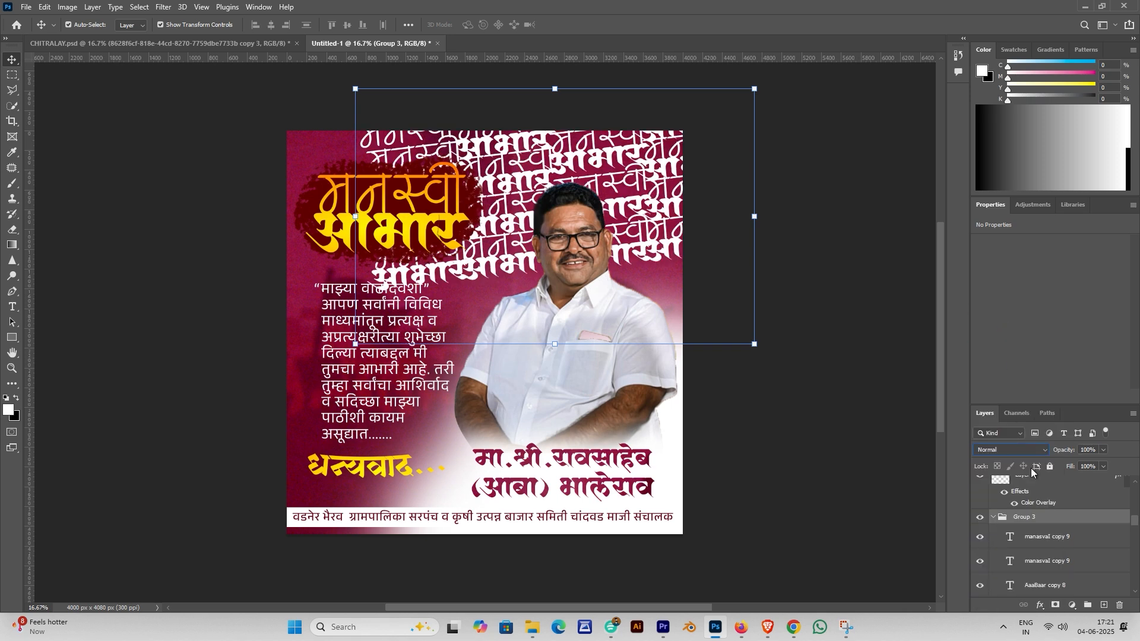
click(1015, 450)
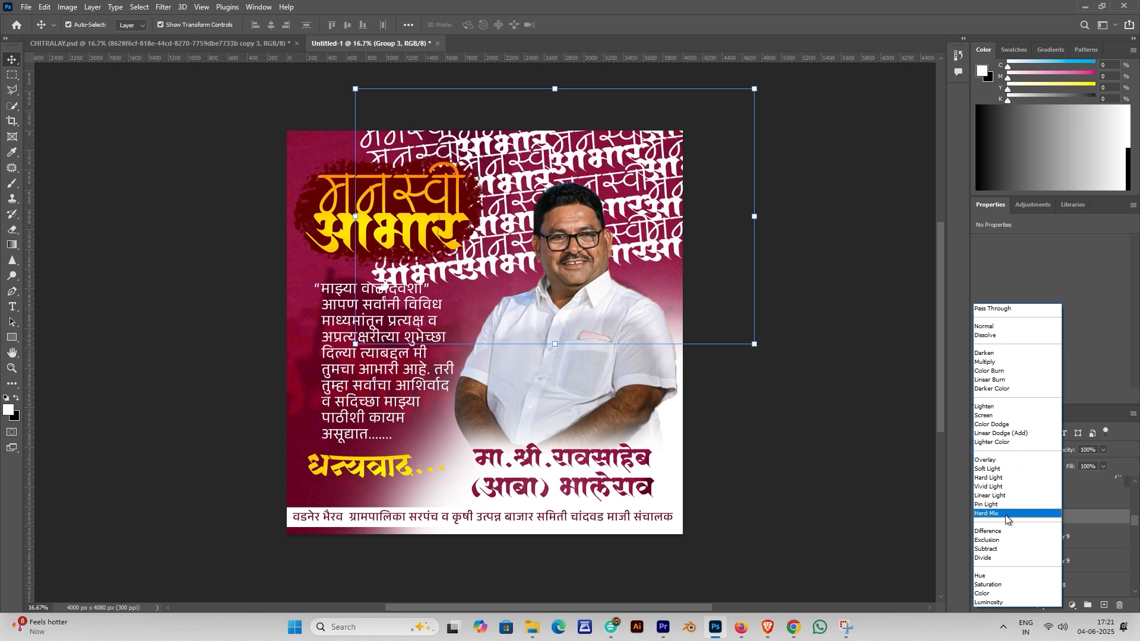
click(992, 469)
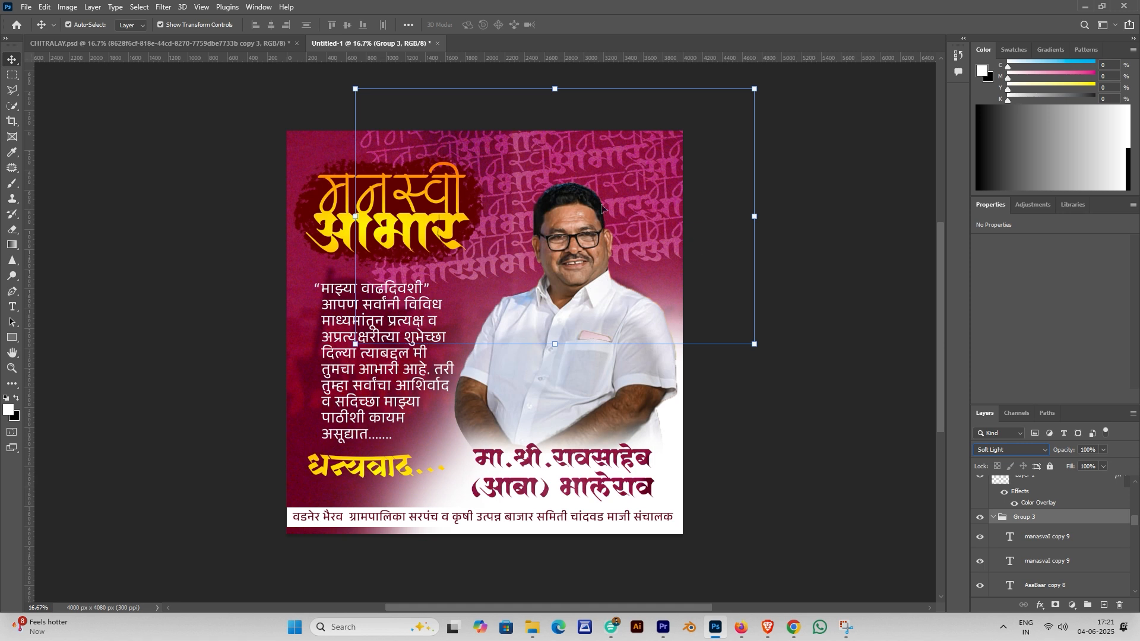
Move the title pattern slightly down and left behind the man, and set its selected manasval copy 9 layer to 20% opacity
drag(629, 256, 611, 279)
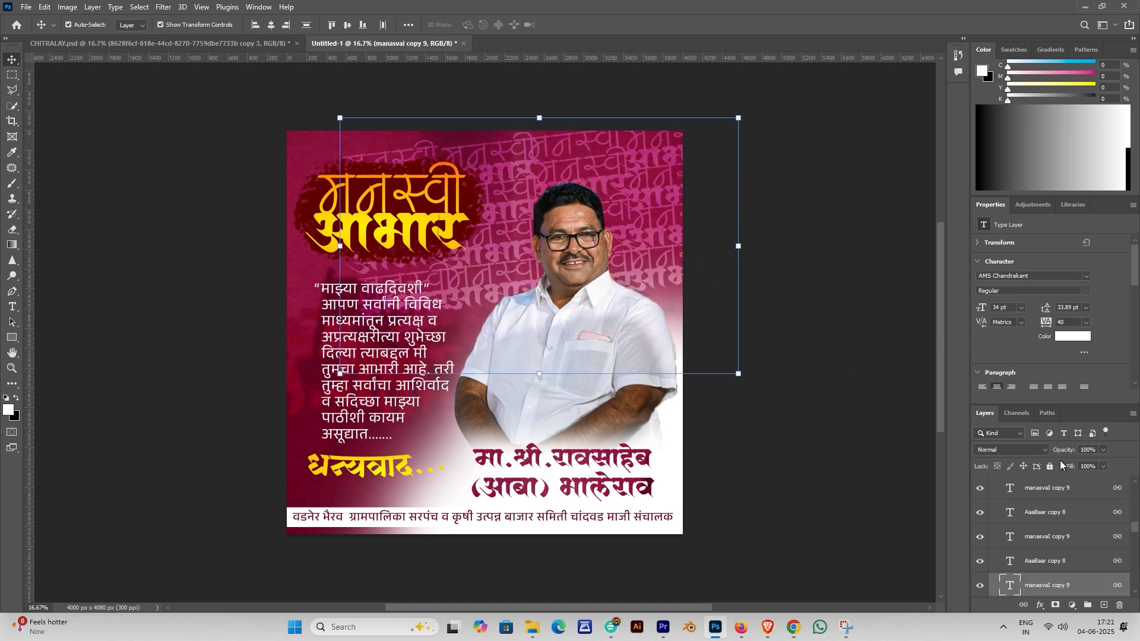
click(1087, 449)
text(20)
Set Group 3's opacity to 20% so the title pattern fades into the background, and deselect it
scroll(1065, 564, up, 4)
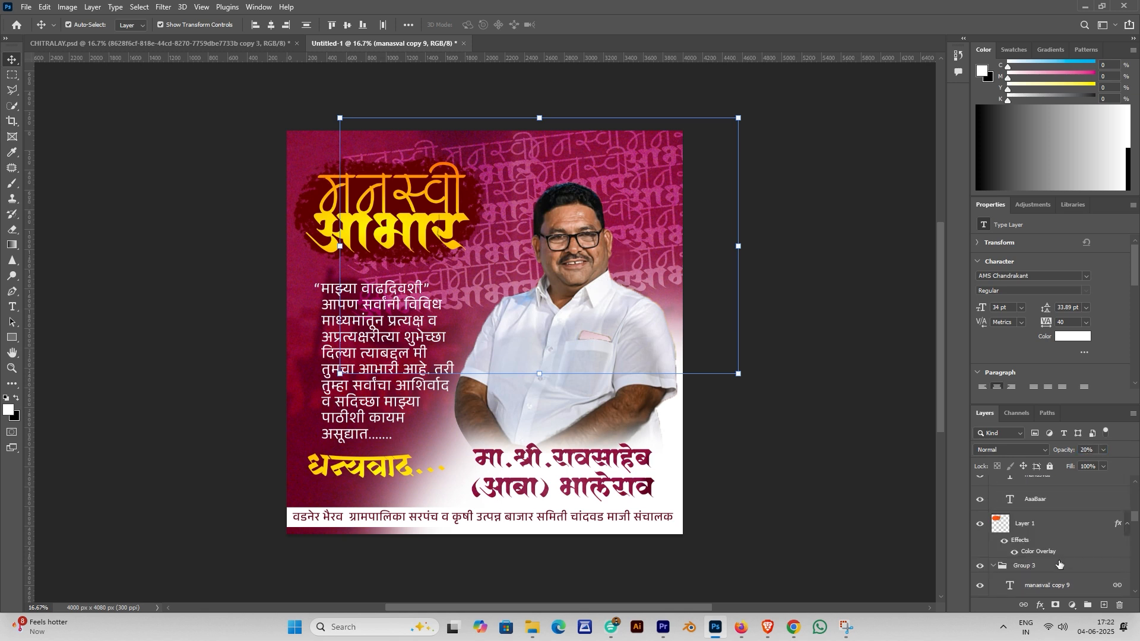
click(1053, 568)
click(1053, 568)
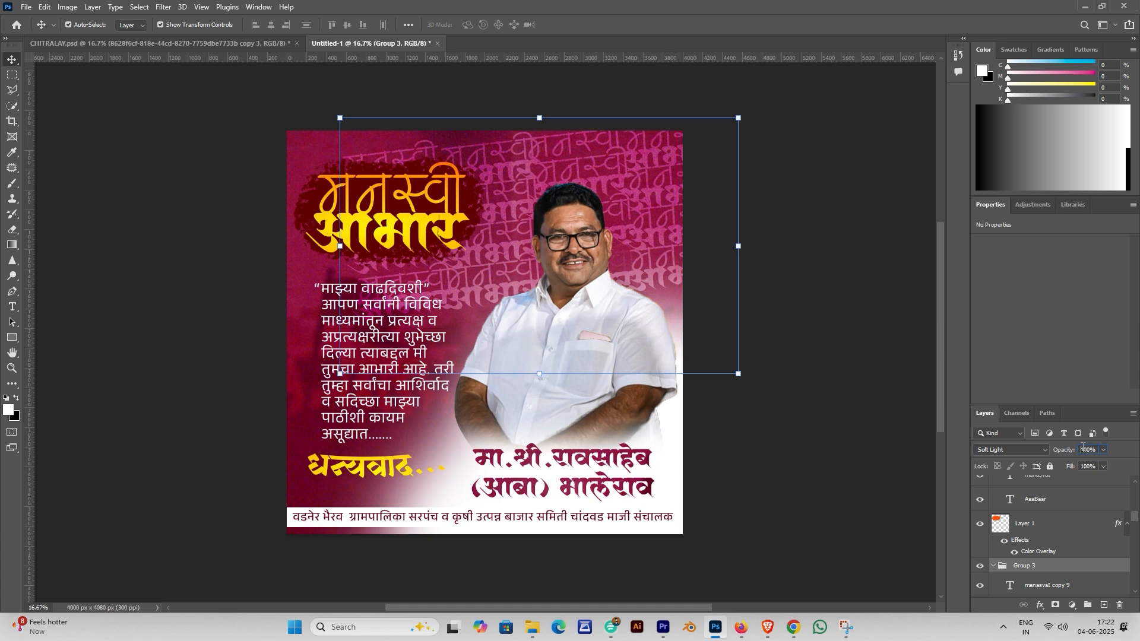
double_click(1083, 447)
text(20)
key(Return)
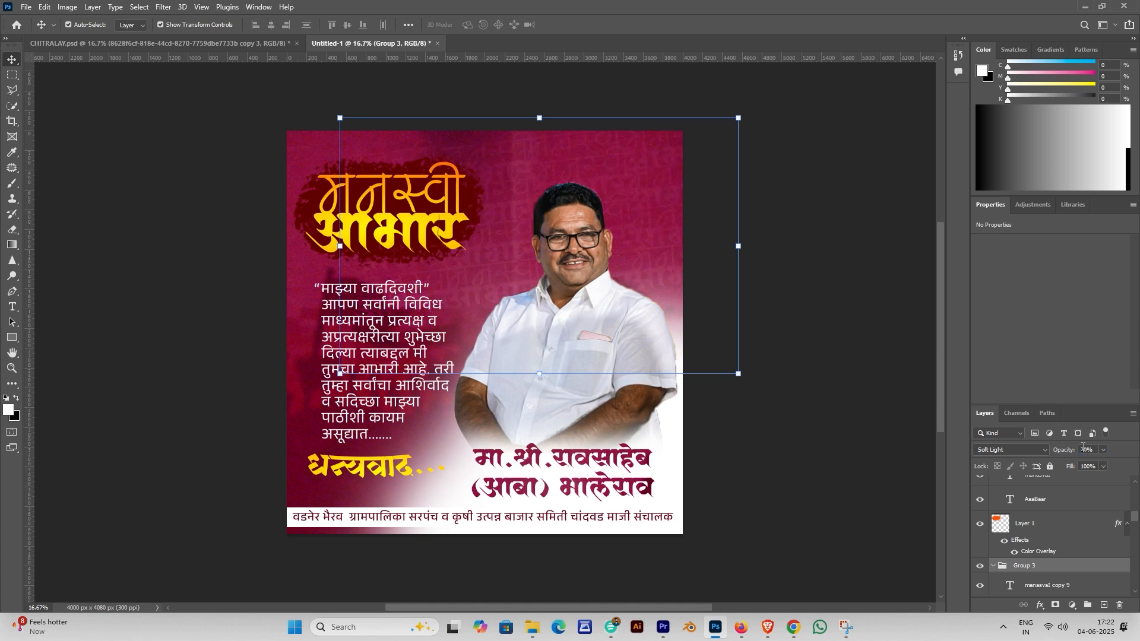
click(805, 264)
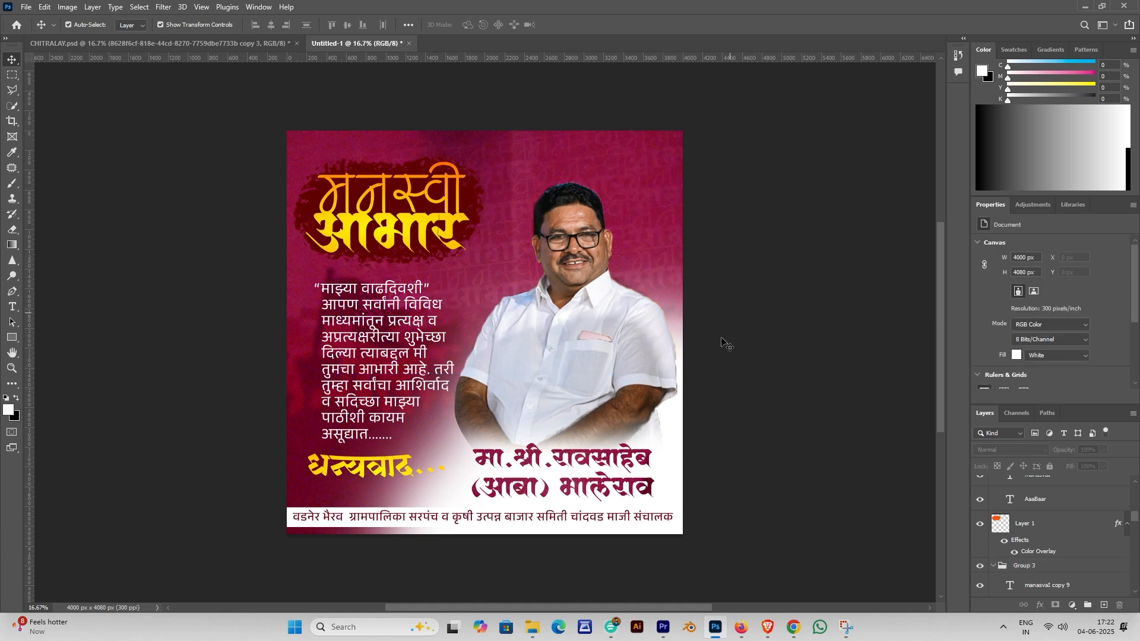